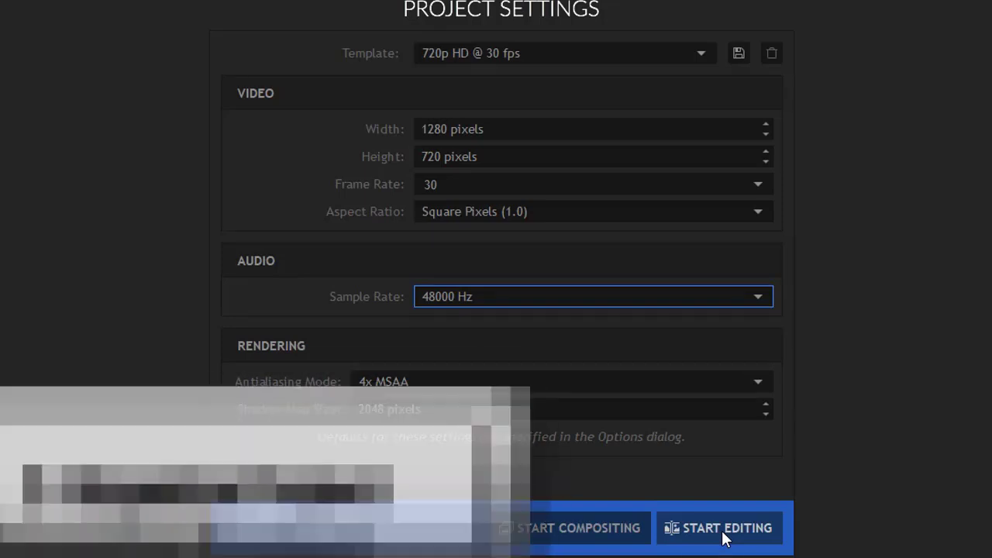
Start editing a new 720p HD @ 30 fps project, shorten the Trimmer and Viewer, and widen the Viewer.
{"action": "left_click", "coordinate": [721, 529]}
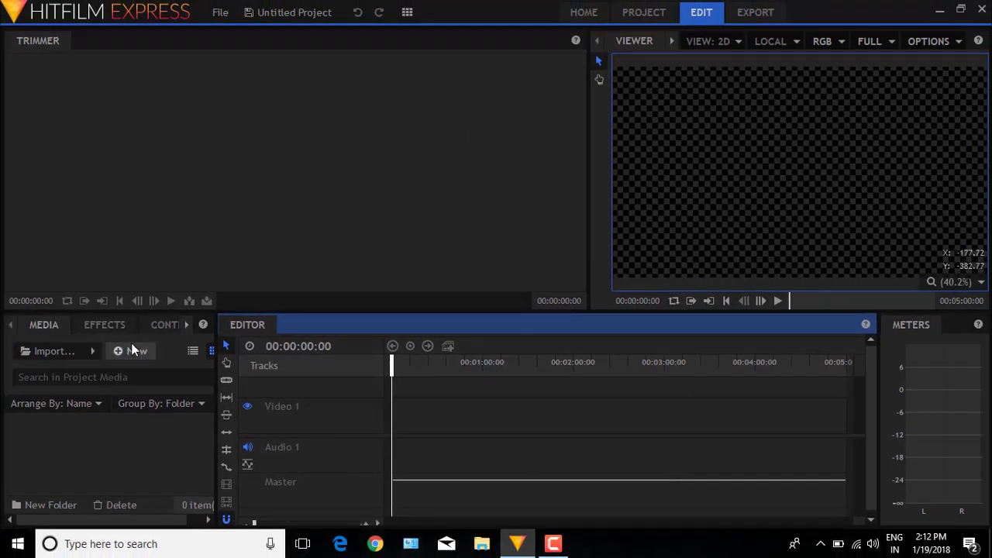
{"action": "left_click_drag", "start_coordinate": [188, 309], "coordinate": [200, 271]}
{"action": "left_click_drag", "start_coordinate": [590, 170], "coordinate": [466, 193]}
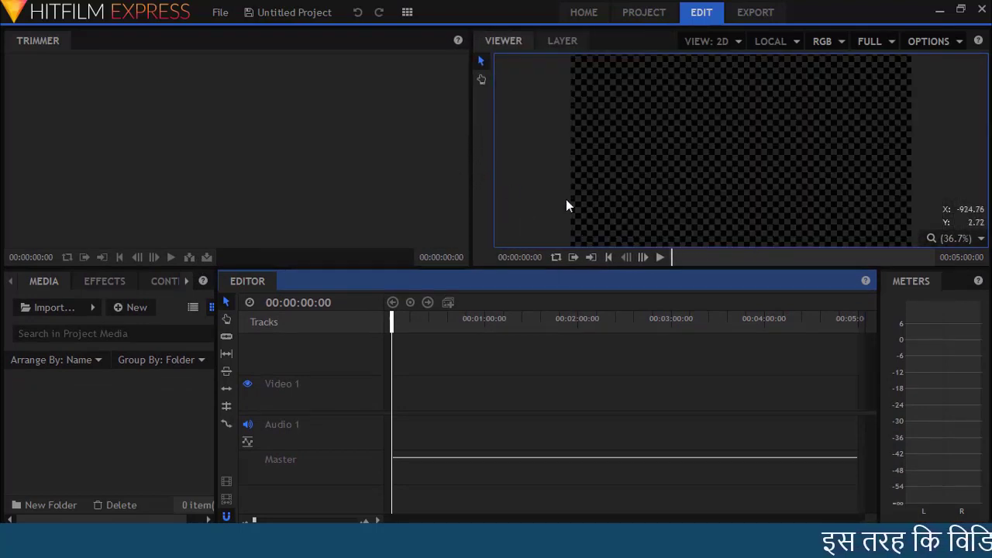
Create a folder named video in the project media.
{"action": "left_click", "coordinate": [159, 360]}
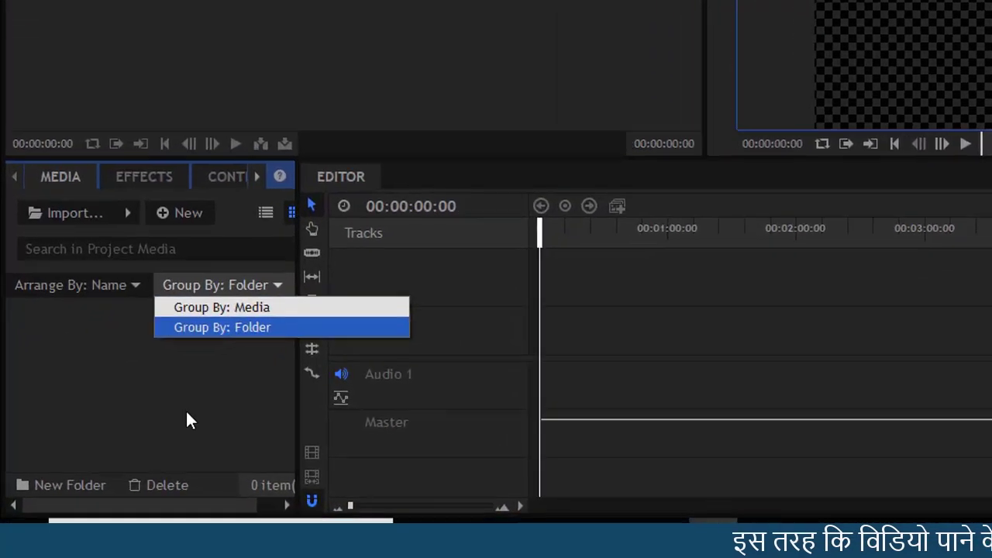
{"action": "left_click", "coordinate": [180, 424]}
{"action": "left_click", "coordinate": [55, 488]}
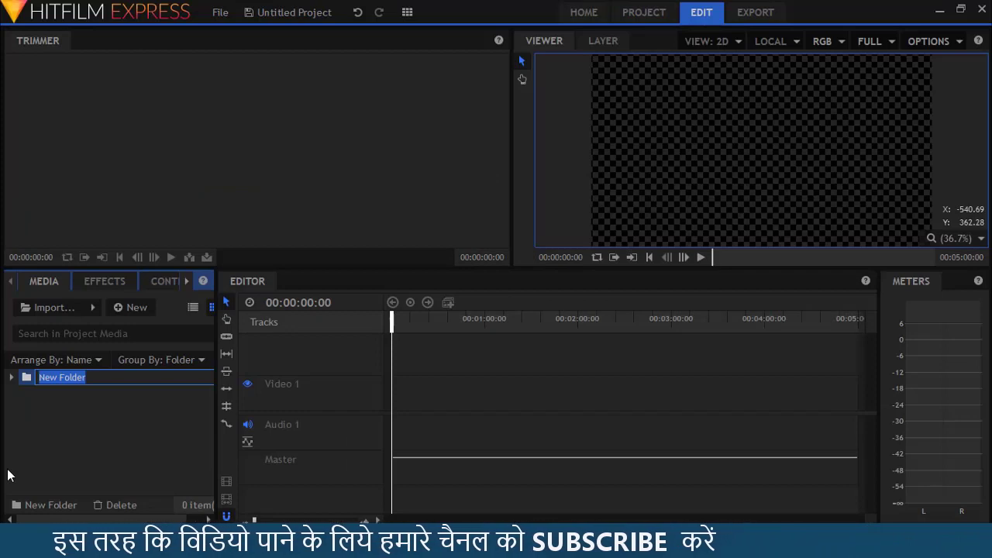
{"action": "type", "text": "vu"}
{"action": "key", "text": "BackSpace"}
{"action": "type", "text": "ideo"}
{"action": "key", "text": "Return"}
Create a second project media folder named audio.
{"action": "left_click", "coordinate": [68, 504]}
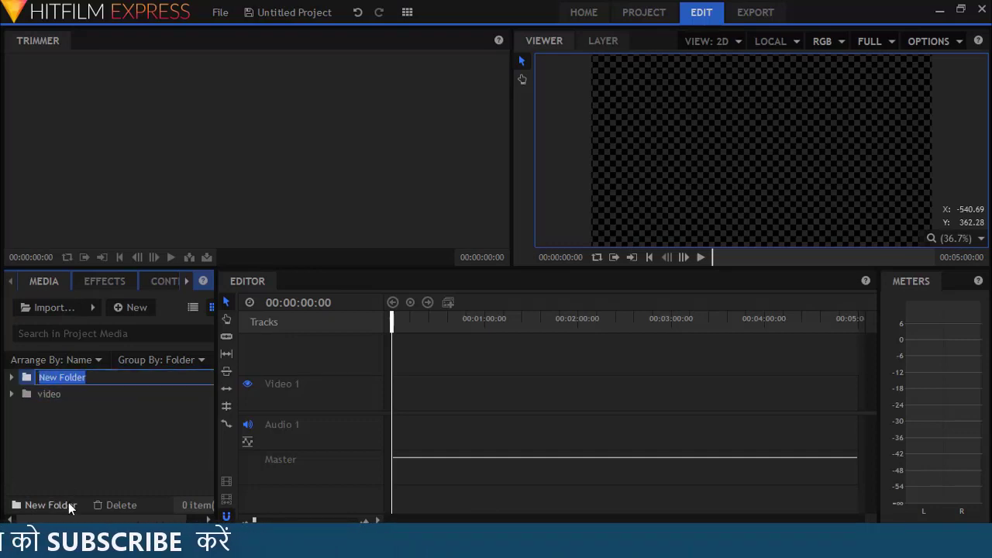
{"action": "type", "text": "audio"}
{"action": "key", "text": "Return"}
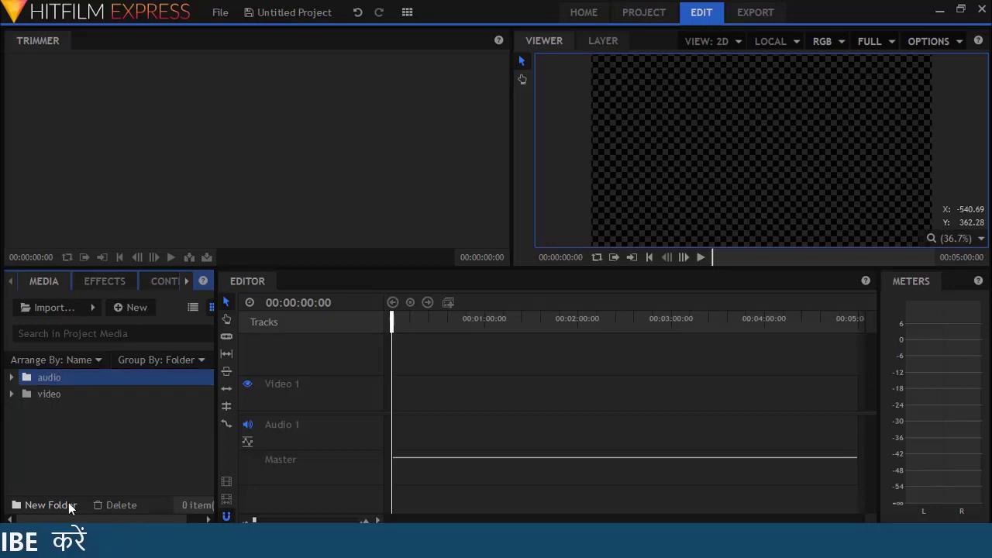
Create another project media folder named Photo at the same level as audio and video.
{"action": "left_click", "coordinate": [68, 505]}
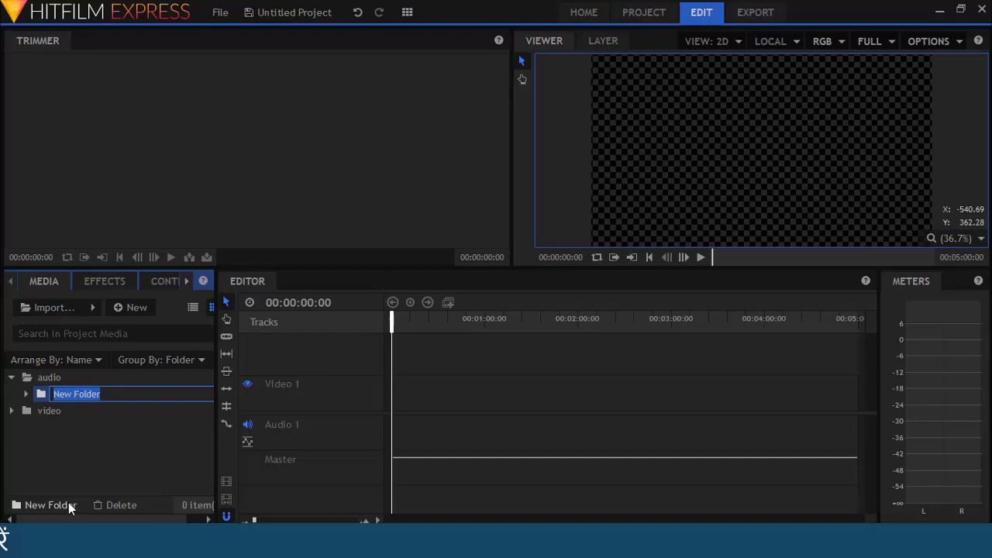
{"action": "left_click", "coordinate": [103, 458]}
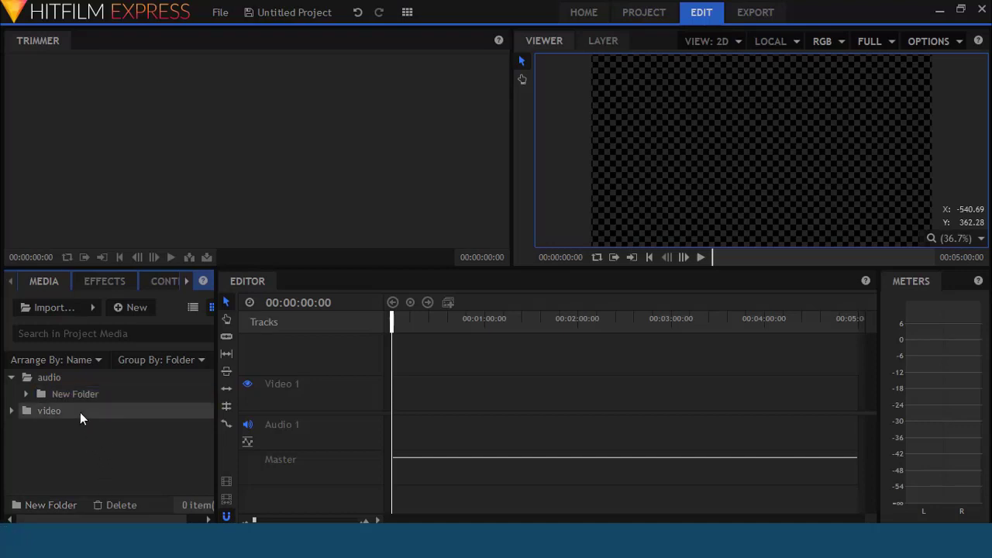
{"action": "left_click", "coordinate": [66, 389]}
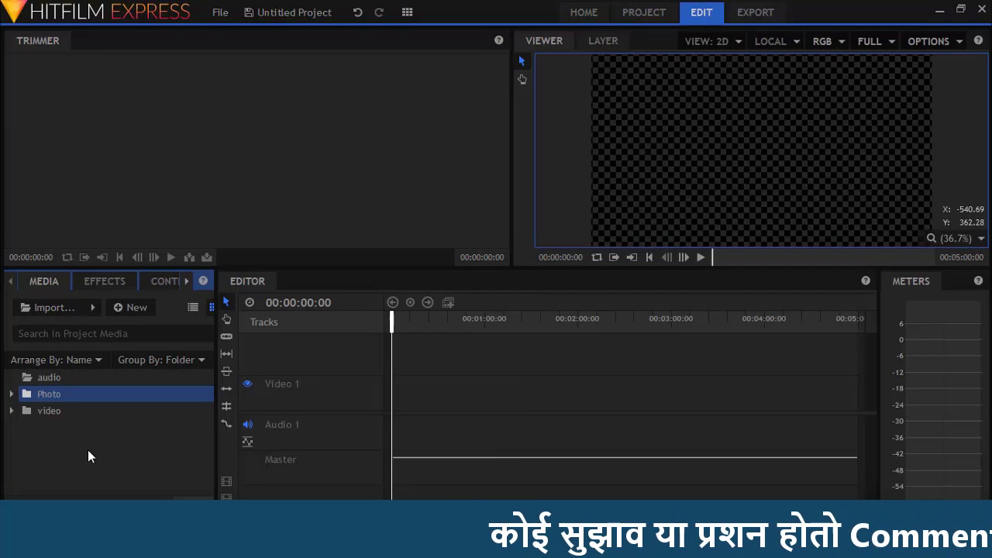
Import the Creepin audio file from Downloads into the audio folder.
{"action": "left_click", "coordinate": [88, 449]}
{"action": "left_click", "coordinate": [53, 306]}
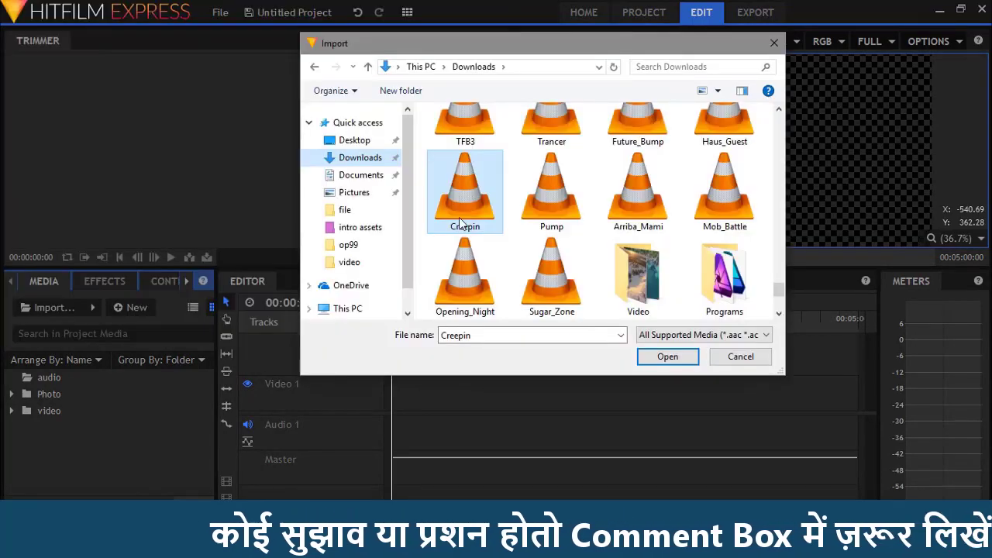
{"action": "left_click_drag", "start_coordinate": [464, 190], "coordinate": [70, 373]}
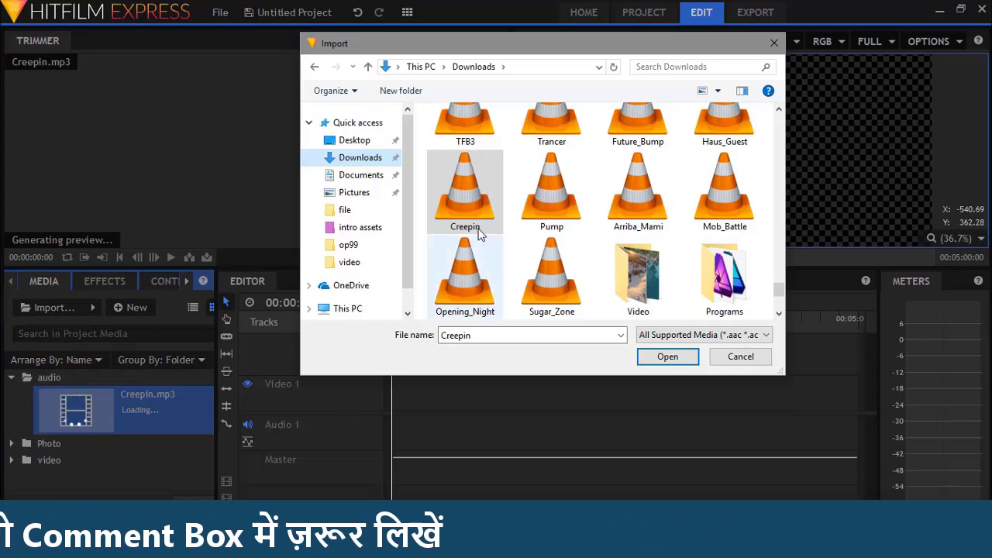
Import the Mountains - 7418 clip from the Video folder in Downloads into the video media folder.
{"action": "scroll", "coordinate": [503, 232], "scroll_direction": "down", "scroll_amount": 1}
{"action": "double_click", "coordinate": [655, 188]}
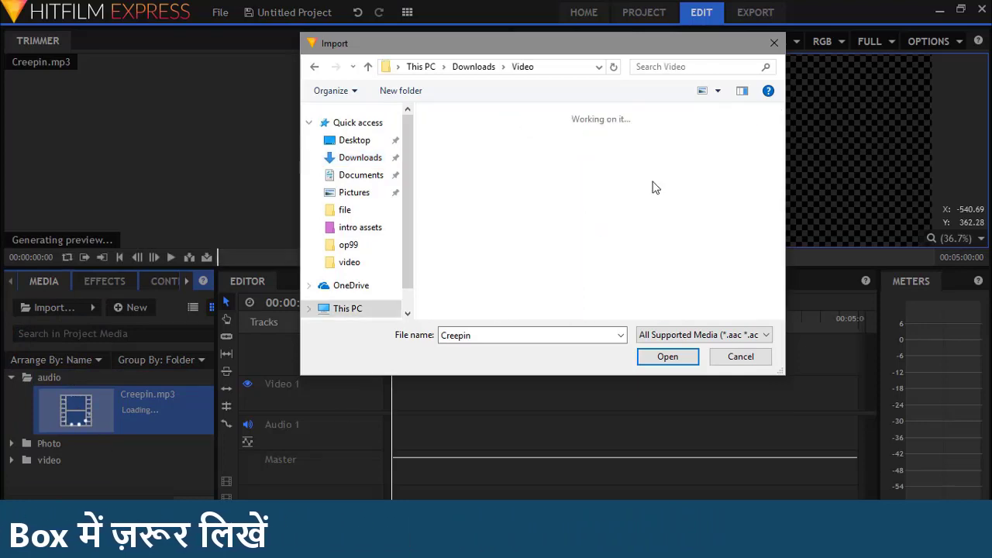
{"action": "left_click_drag", "start_coordinate": [550, 155], "coordinate": [83, 460]}
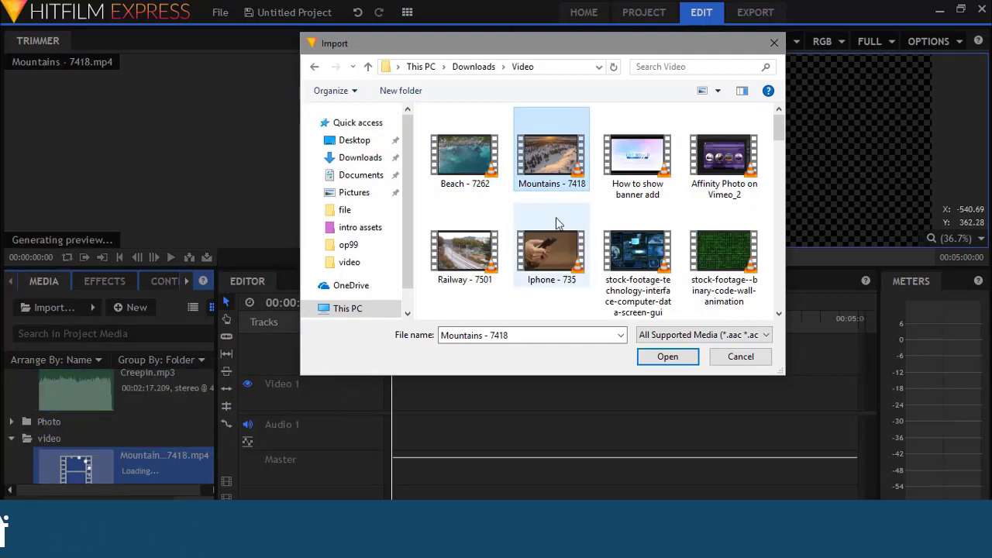
Import the Beach - 7262 and How to show banner add clips into the project media.
{"action": "left_click_drag", "start_coordinate": [465, 159], "coordinate": [184, 487]}
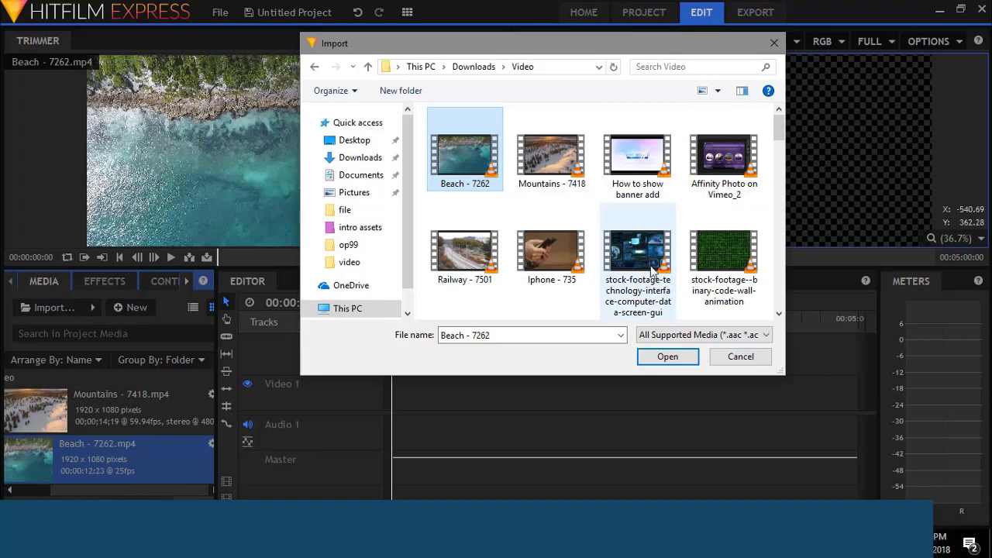
{"action": "left_click", "coordinate": [637, 159]}
{"action": "left_click", "coordinate": [667, 357]}
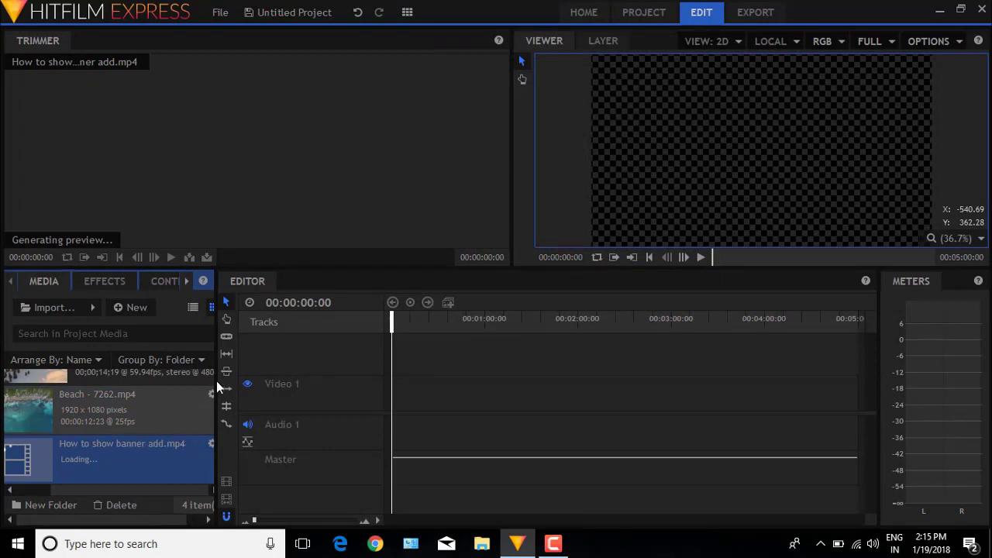
Widen the project media area and collapse the audio and video folders.
{"action": "left_click_drag", "start_coordinate": [215, 389], "coordinate": [309, 399]}
{"action": "scroll", "coordinate": [89, 405], "scroll_direction": "down", "scroll_amount": 3}
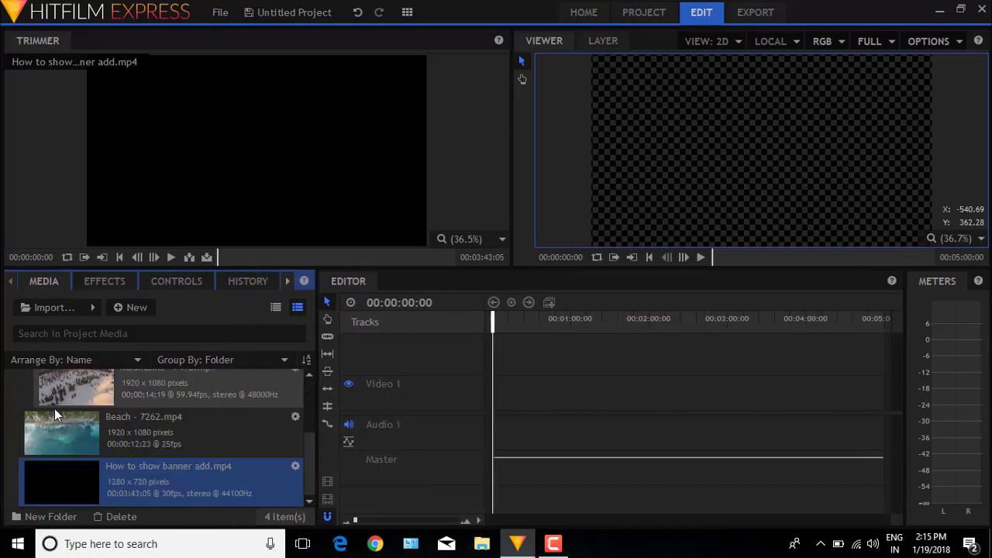
{"action": "scroll", "coordinate": [23, 409], "scroll_direction": "up", "scroll_amount": 5}
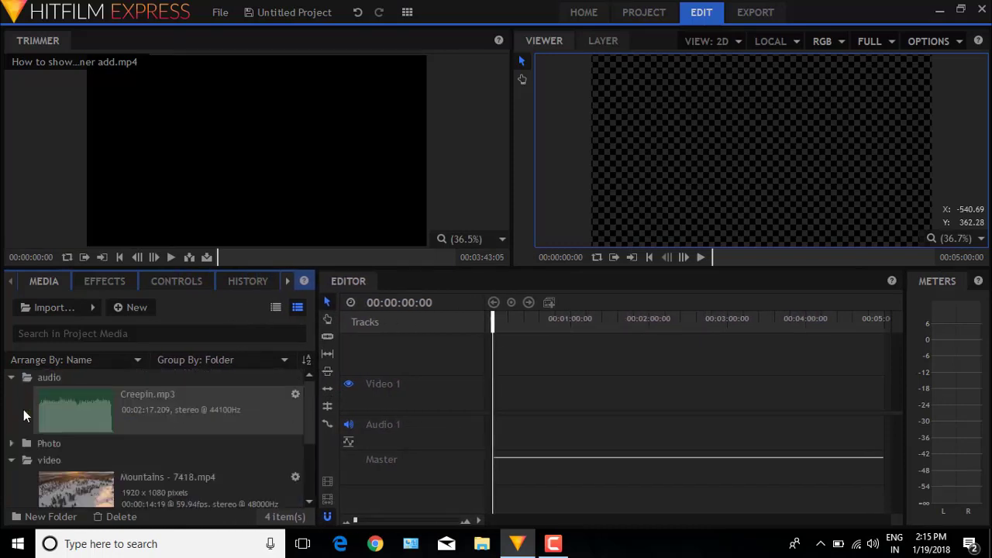
{"action": "left_click", "coordinate": [11, 377]}
{"action": "scroll", "coordinate": [12, 413], "scroll_direction": "down", "scroll_amount": 1}
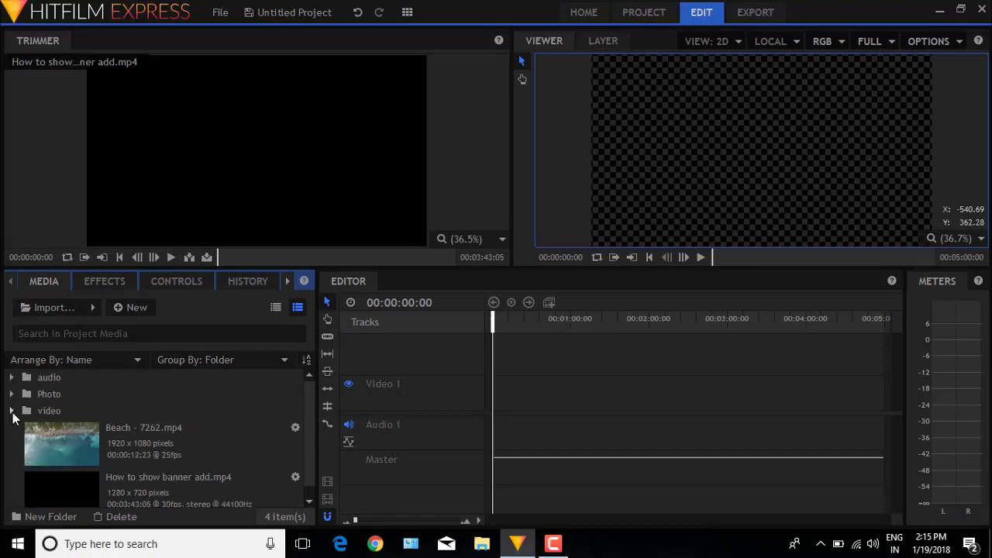
Show the project media as a compact list without thumbnails and expand its folders.
{"action": "left_click", "coordinate": [287, 358]}
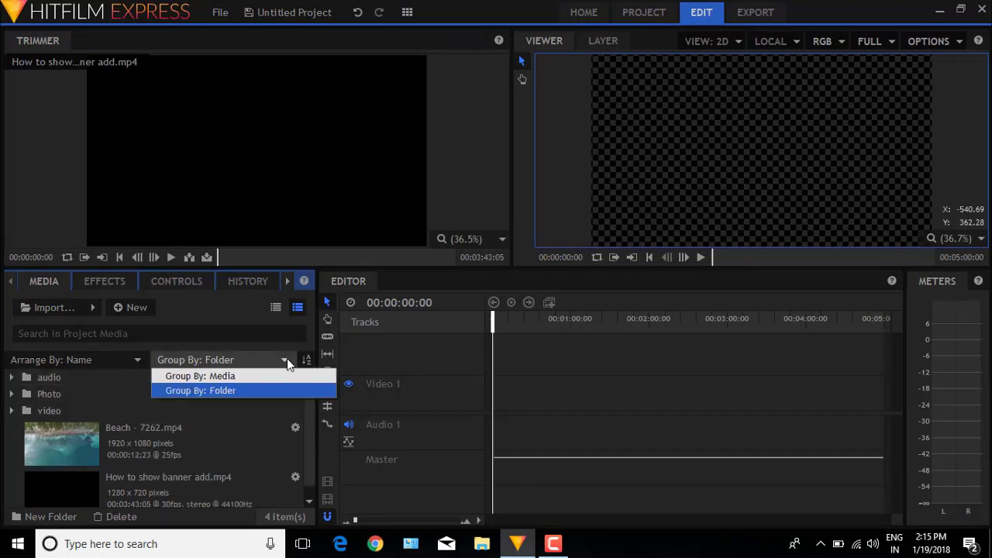
{"action": "left_click", "coordinate": [287, 358]}
{"action": "left_click", "coordinate": [276, 309]}
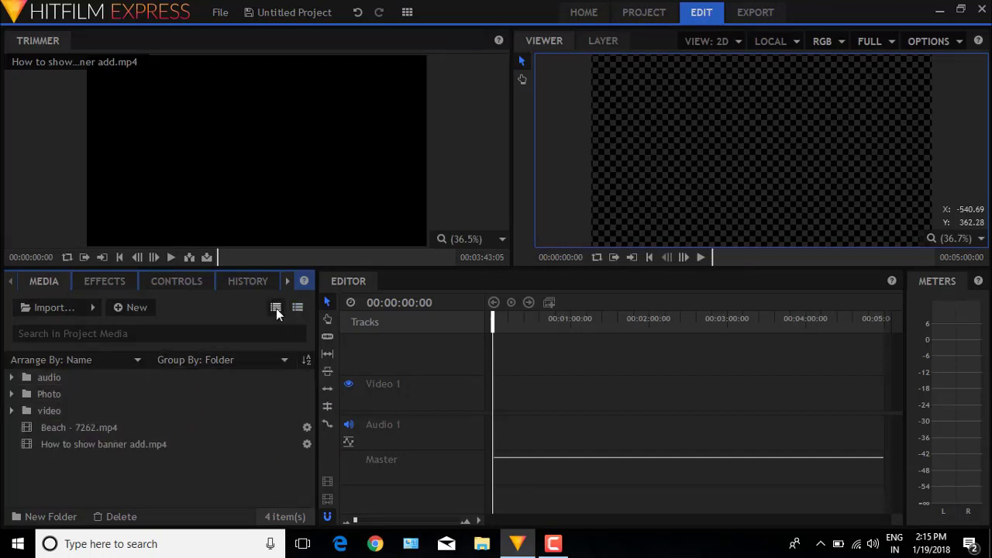
{"action": "left_click", "coordinate": [12, 412]}
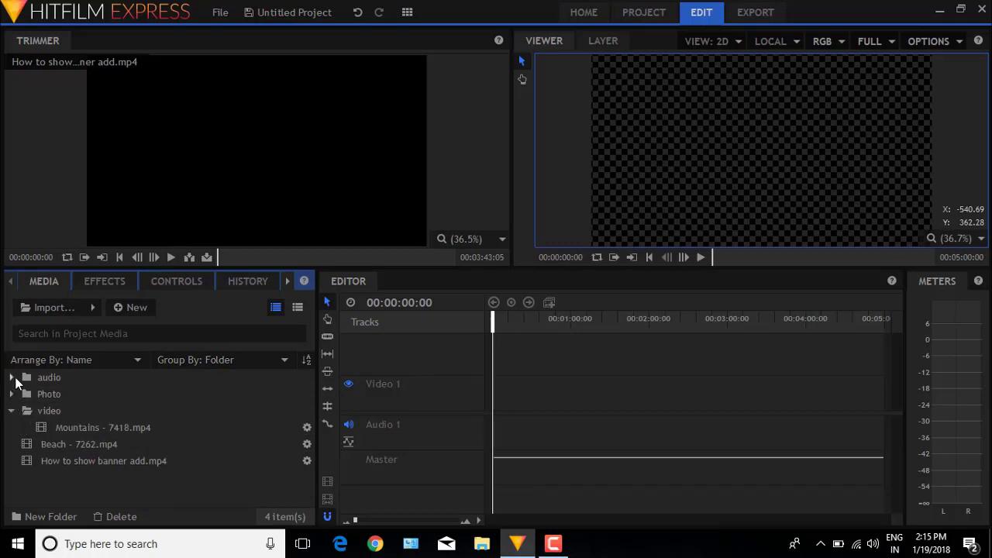
{"action": "left_click", "coordinate": [13, 378]}
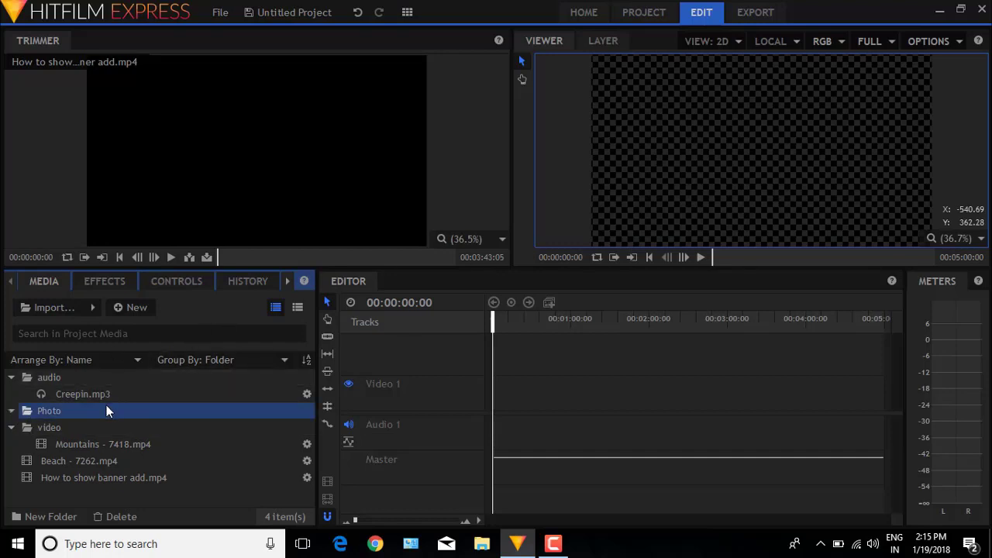
Import the moto-x-force-4_nmtu image from Downloads into the Photo folder and finish importing.
{"action": "left_click", "coordinate": [67, 307]}
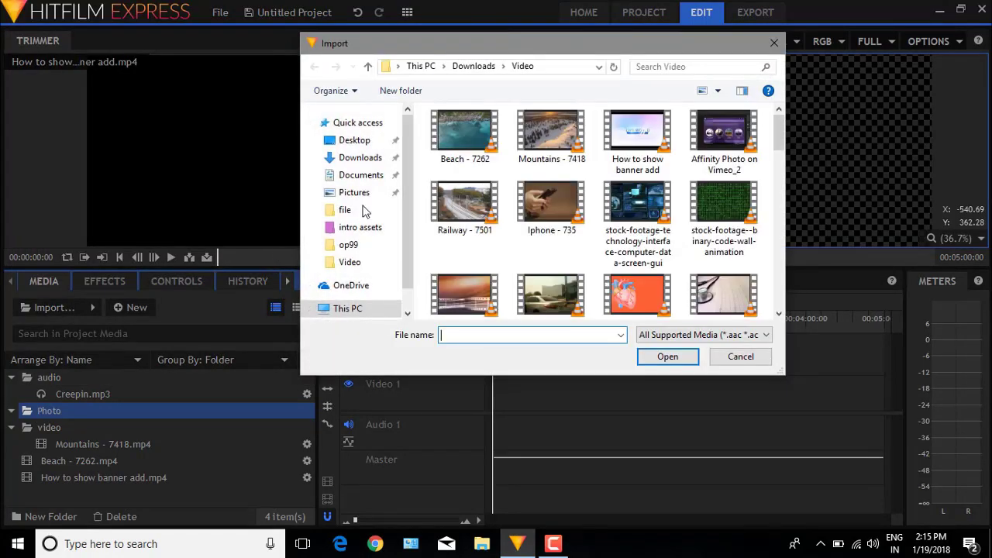
{"action": "left_click", "coordinate": [360, 157]}
{"action": "scroll", "coordinate": [624, 248], "scroll_direction": "down", "scroll_amount": 2}
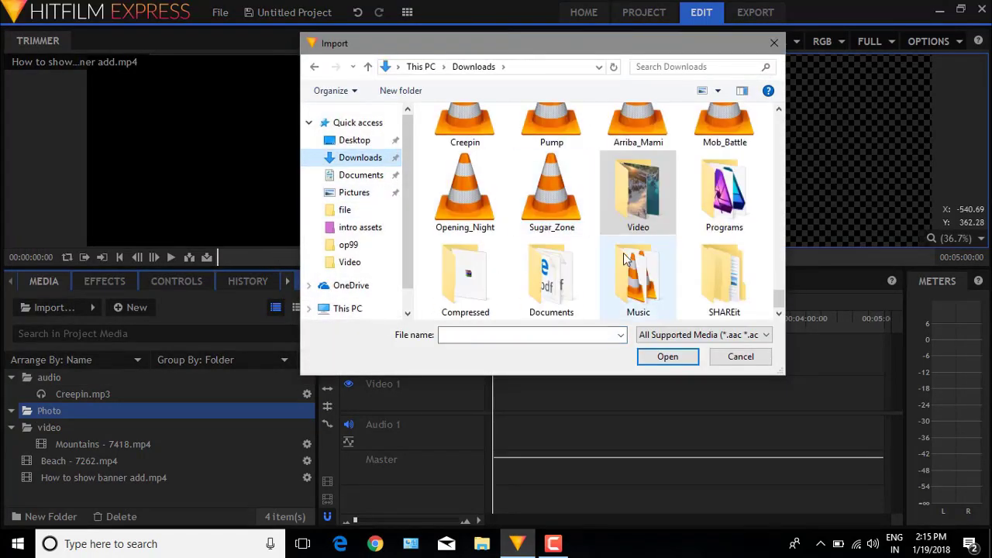
{"action": "scroll", "coordinate": [624, 256], "scroll_direction": "up", "scroll_amount": 2}
{"action": "scroll", "coordinate": [623, 252], "scroll_direction": "down", "scroll_amount": 2}
{"action": "scroll", "coordinate": [624, 253], "scroll_direction": "up", "scroll_amount": 1}
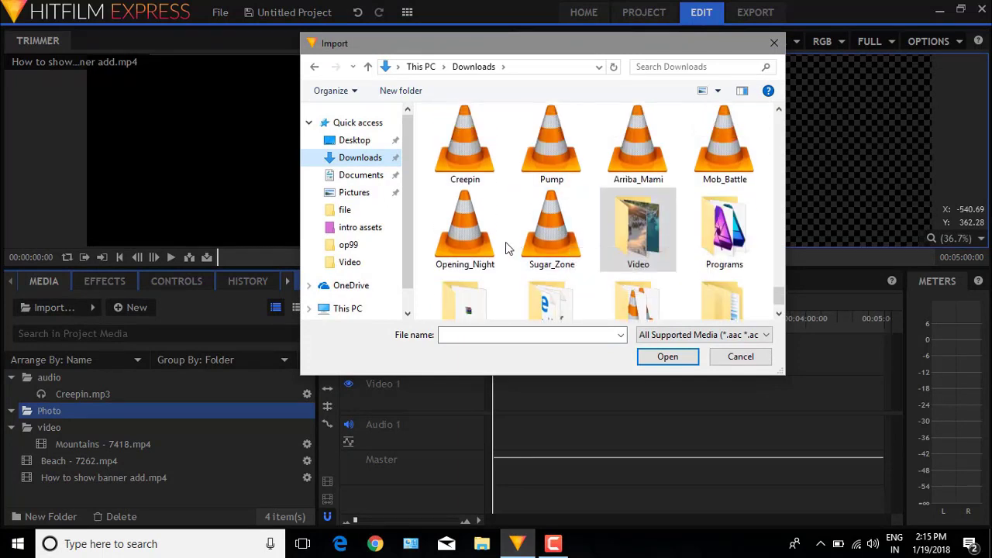
{"action": "scroll", "coordinate": [562, 242], "scroll_direction": "down", "scroll_amount": 5}
{"action": "scroll", "coordinate": [564, 243], "scroll_direction": "down", "scroll_amount": 10}
{"action": "scroll", "coordinate": [564, 244], "scroll_direction": "up", "scroll_amount": 3}
{"action": "scroll", "coordinate": [564, 243], "scroll_direction": "down", "scroll_amount": 2}
{"action": "left_click_drag", "start_coordinate": [565, 229], "coordinate": [114, 409]}
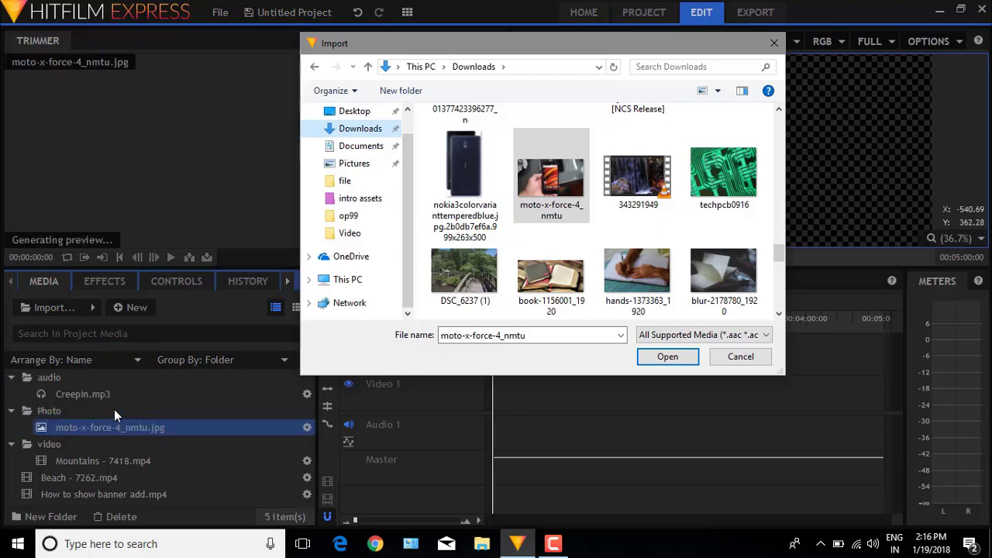
{"action": "left_click", "coordinate": [774, 44]}
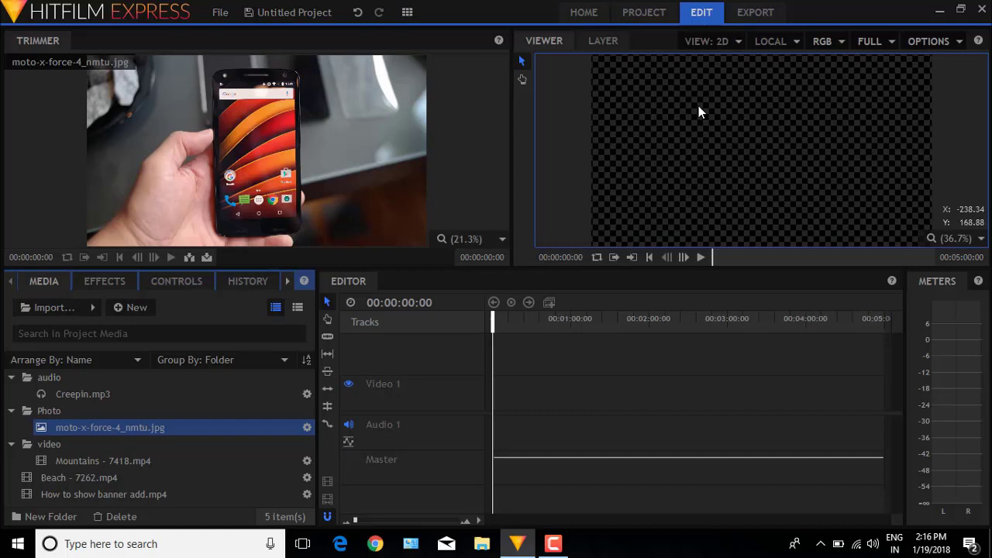
Try grouping the project media by Media and showing thumbnails, returning to folder grouping and the compact list.
{"action": "left_click", "coordinate": [190, 358]}
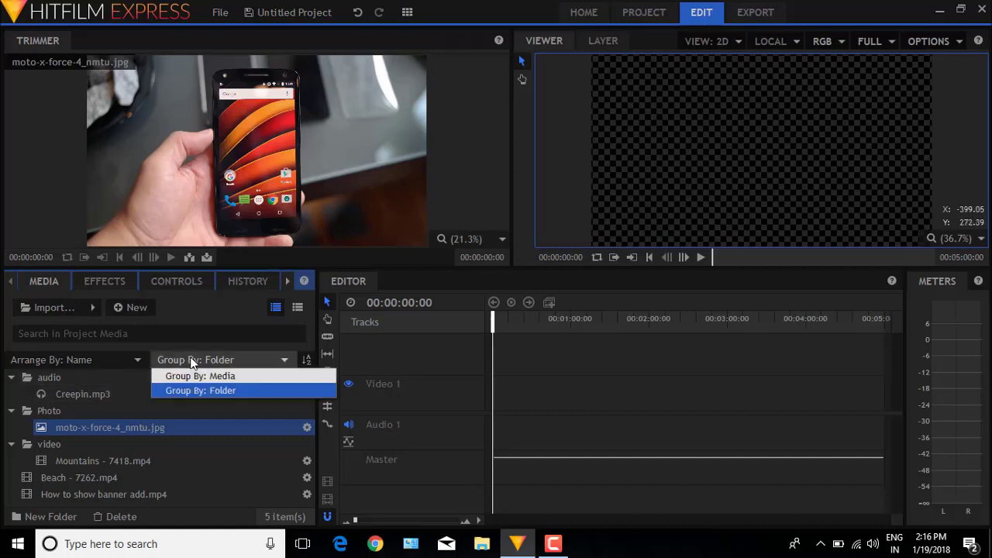
{"action": "left_click", "coordinate": [204, 376]}
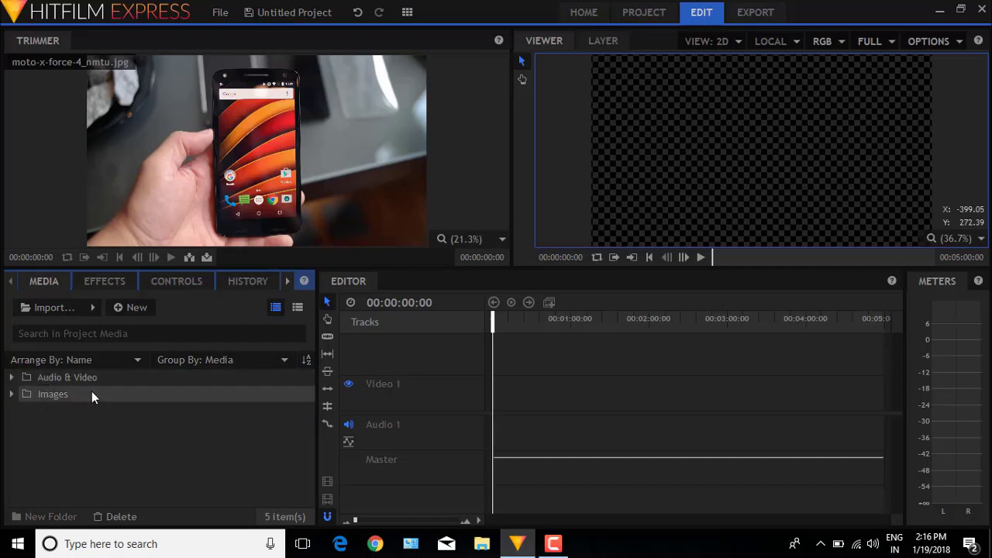
{"action": "left_click", "coordinate": [227, 362]}
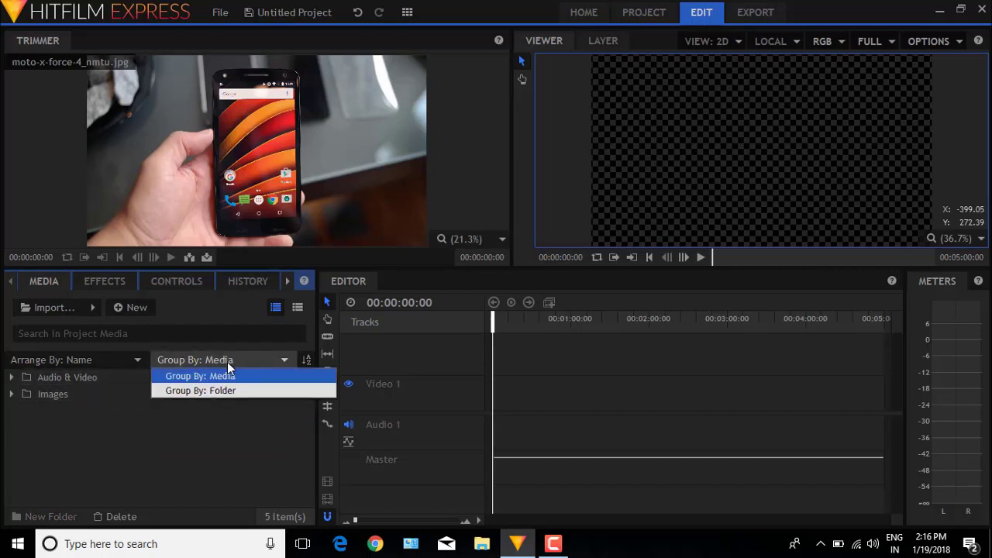
{"action": "key", "text": "Up"}
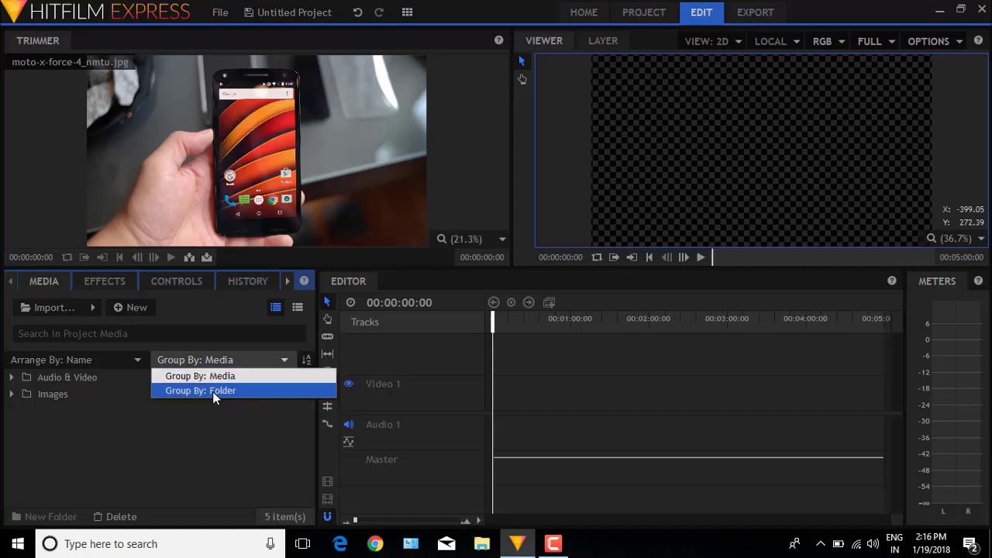
{"action": "left_click", "coordinate": [213, 390]}
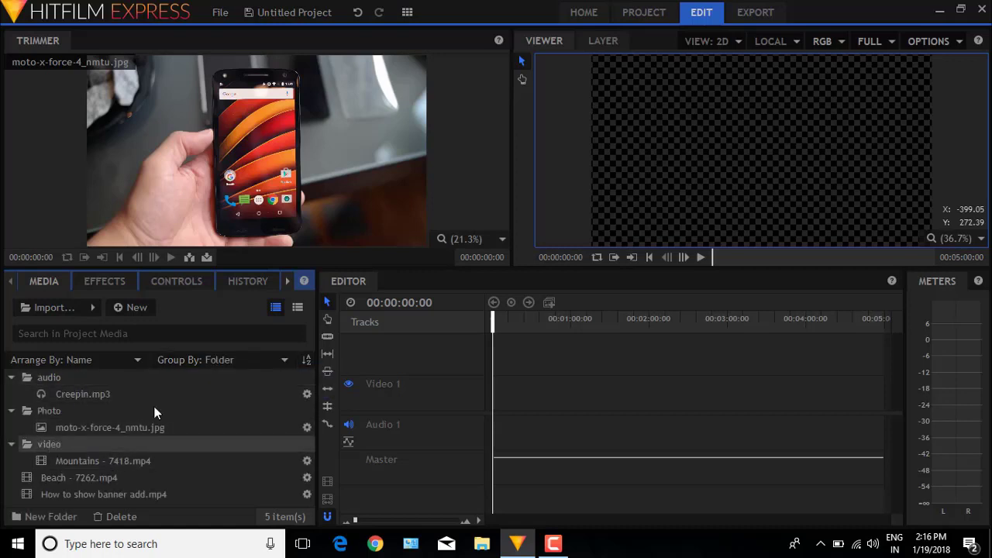
{"action": "left_click", "coordinate": [295, 310]}
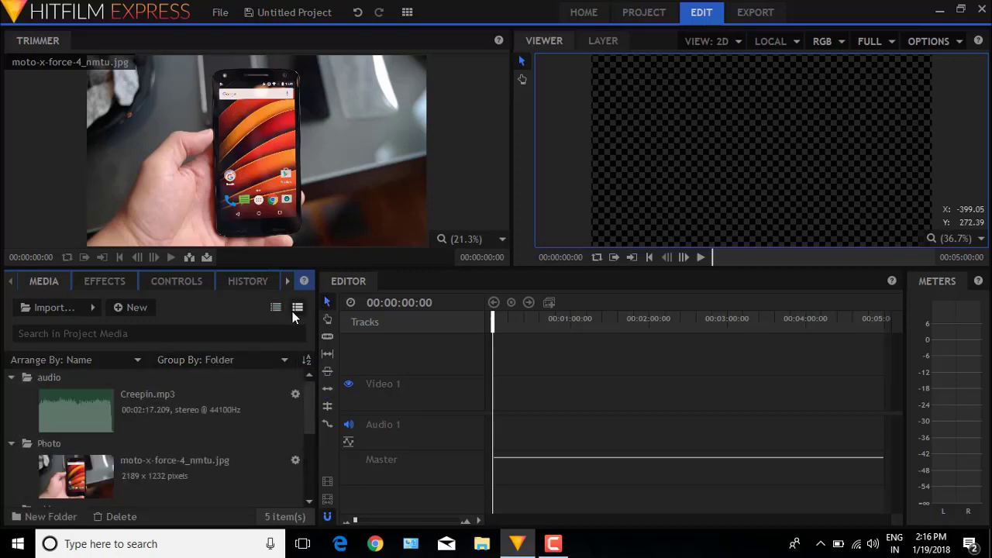
{"action": "left_click", "coordinate": [272, 309]}
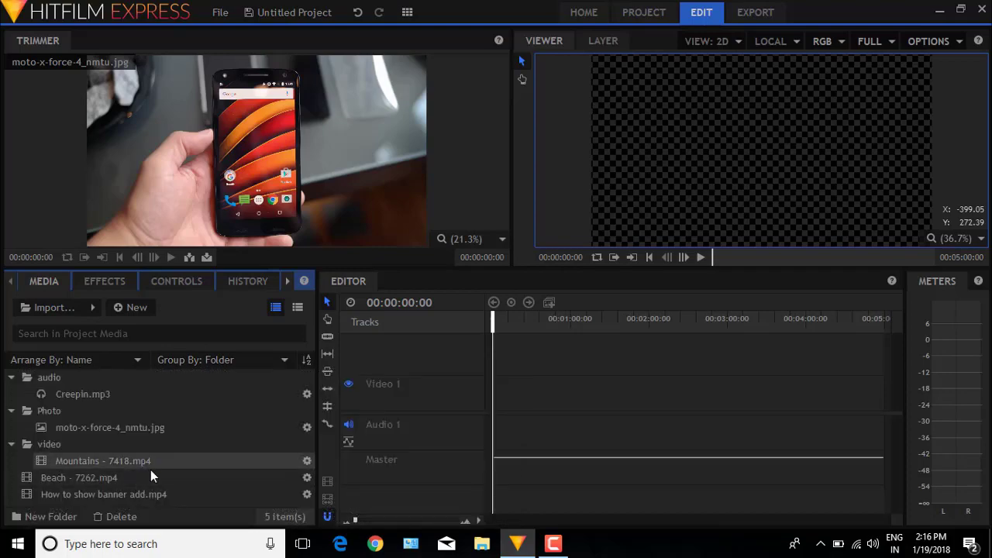
Load the Mountains - 7418.mp4 clip from the video folder into the Trimmer.
{"action": "left_click", "coordinate": [142, 465]}
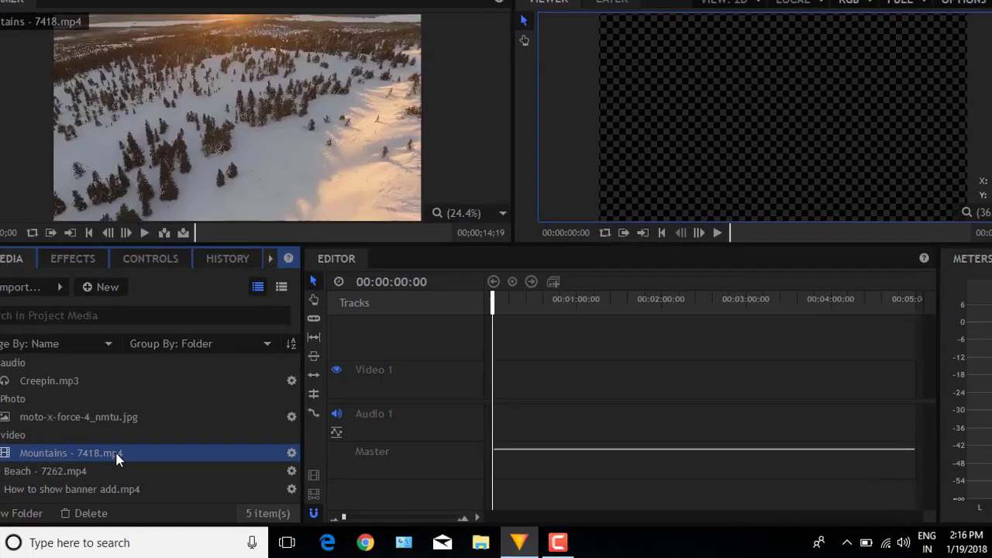
Place the Mountains - 7418.mp4 clip at the start of the Video 1 and Audio 1 tracks and preview it.
{"action": "left_click_drag", "start_coordinate": [118, 457], "coordinate": [495, 433]}
{"action": "mouse_move", "coordinate": [495, 289]}
{"action": "left_mouse_down"}
{"action": "mouse_move", "coordinate": [538, 295]}
{"action": "mouse_move", "coordinate": [487, 294]}
{"action": "left_mouse_up"}
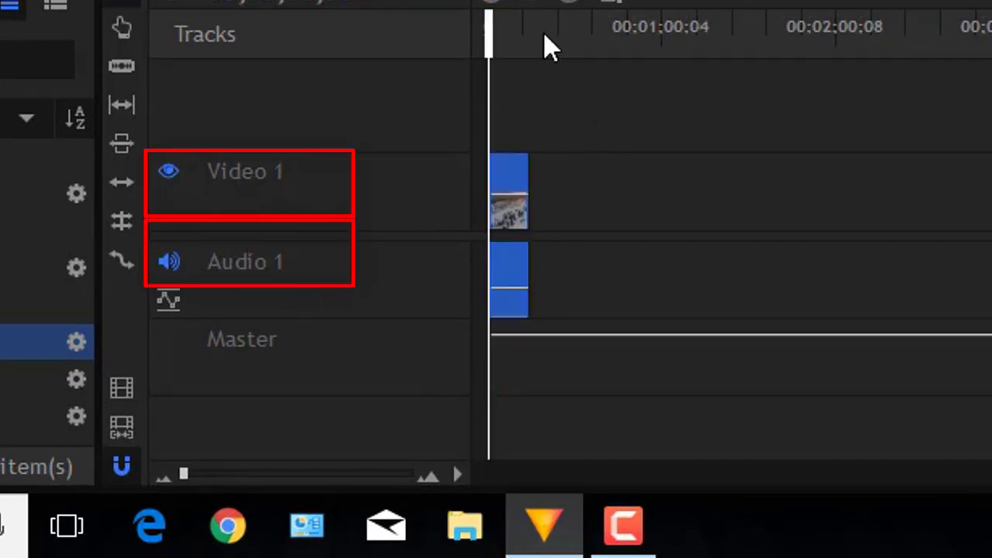
{"action": "mouse_move", "coordinate": [493, 31]}
{"action": "left_mouse_down"}
{"action": "mouse_move", "coordinate": [511, 31]}
{"action": "mouse_move", "coordinate": [509, 49]}
{"action": "mouse_move", "coordinate": [574, 53]}
{"action": "mouse_move", "coordinate": [440, 56]}
{"action": "left_mouse_up"}
{"action": "left_click_drag", "start_coordinate": [340, 58], "coordinate": [310, 58]}
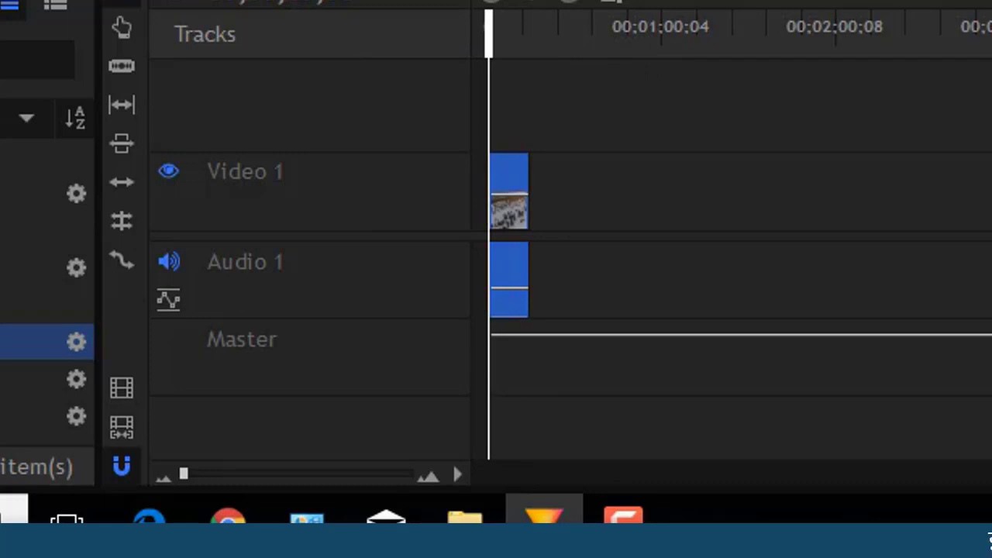
{"action": "key", "text": "space"}
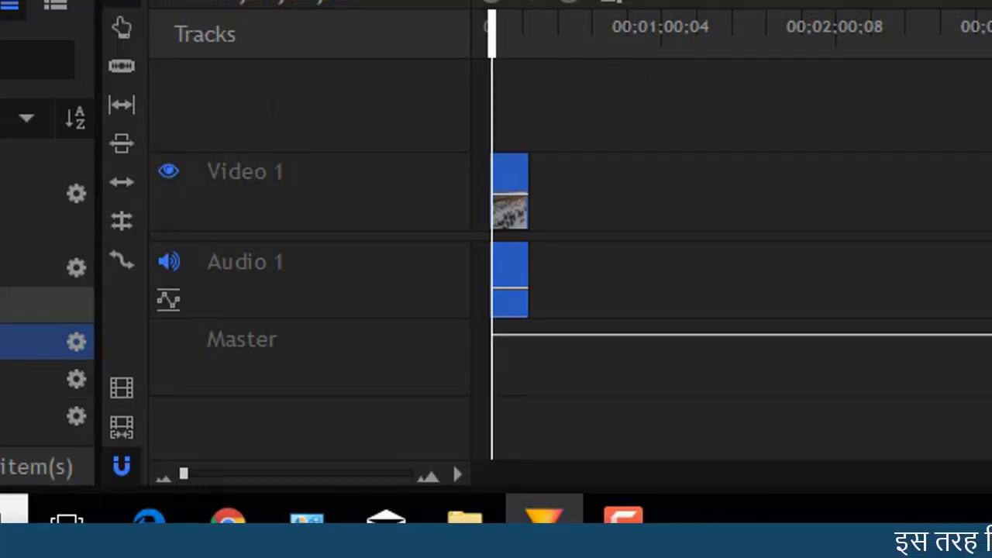
Add the moto-x-force-4_nmtu image directly after the Mountains clip on Video 1, zoom in the timeline and play through both.
{"action": "mouse_move", "coordinate": [46, 267]}
{"action": "left_mouse_down"}
{"action": "mouse_move", "coordinate": [681, 272]}
{"action": "mouse_move", "coordinate": [544, 206]}
{"action": "left_mouse_up"}
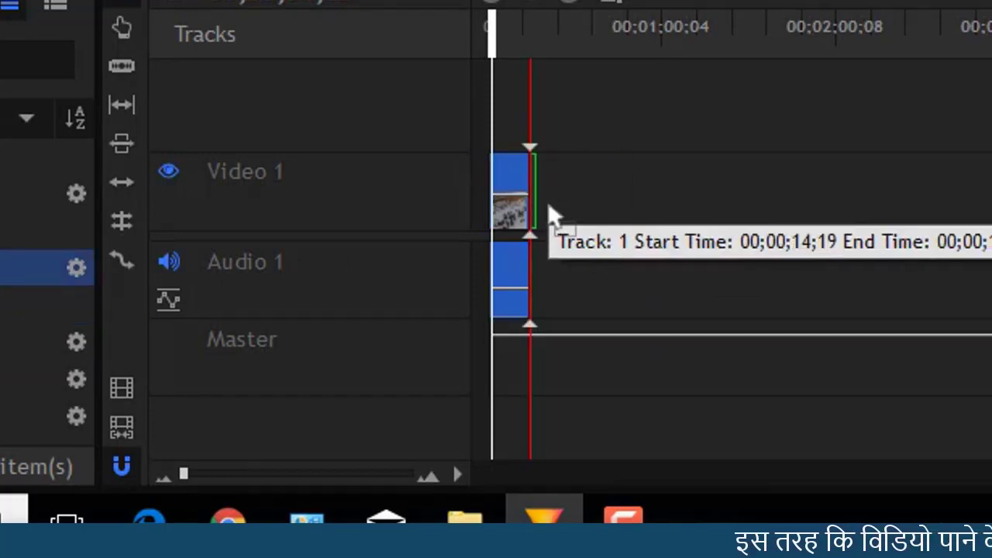
{"action": "left_click", "coordinate": [411, 468]}
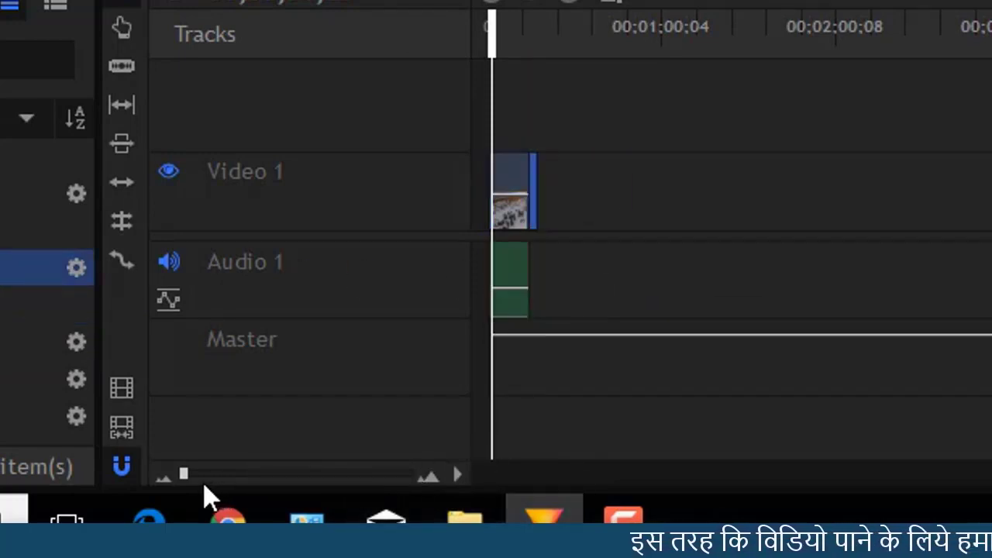
{"action": "left_click_drag", "start_coordinate": [184, 475], "coordinate": [192, 472]}
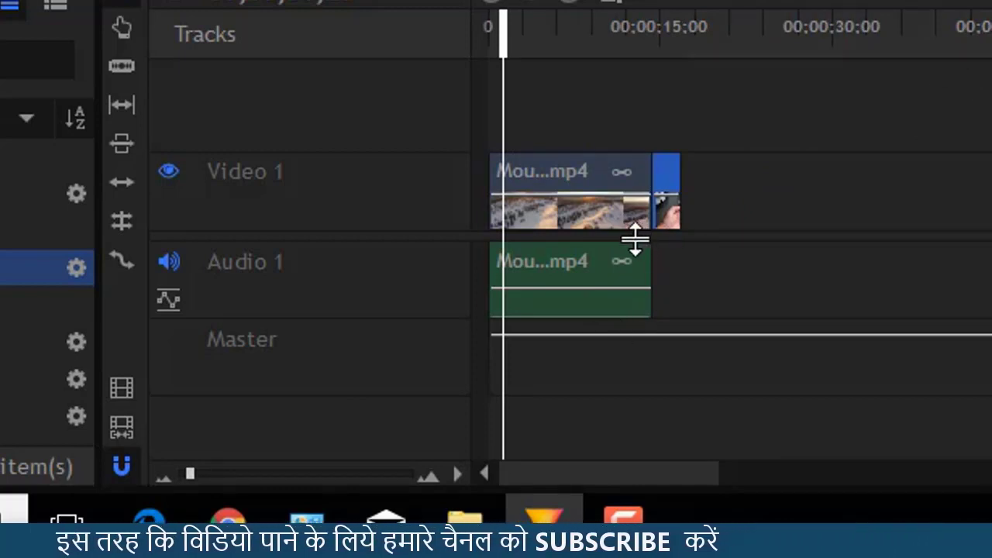
{"action": "left_click_drag", "start_coordinate": [498, 30], "coordinate": [547, 55]}
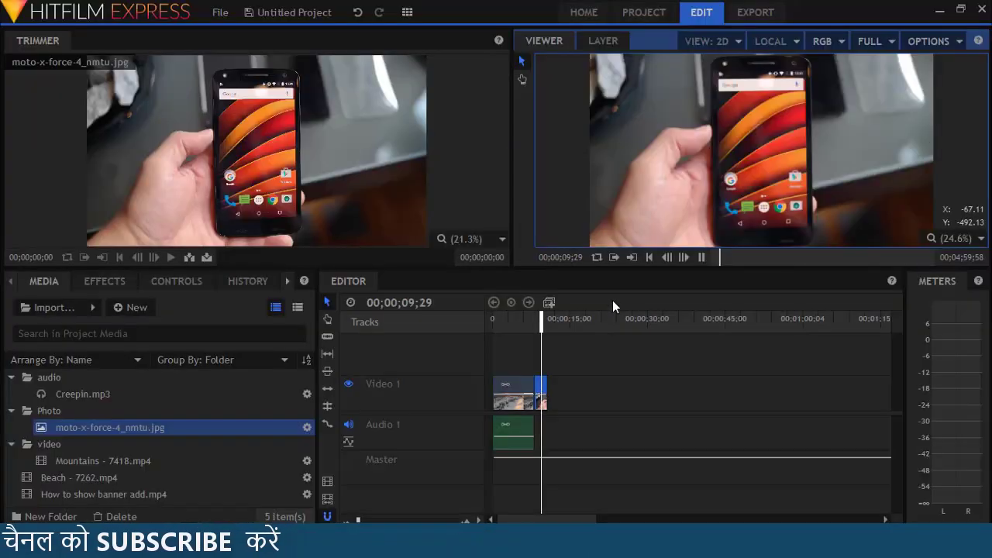
{"action": "left_click", "coordinate": [701, 257]}
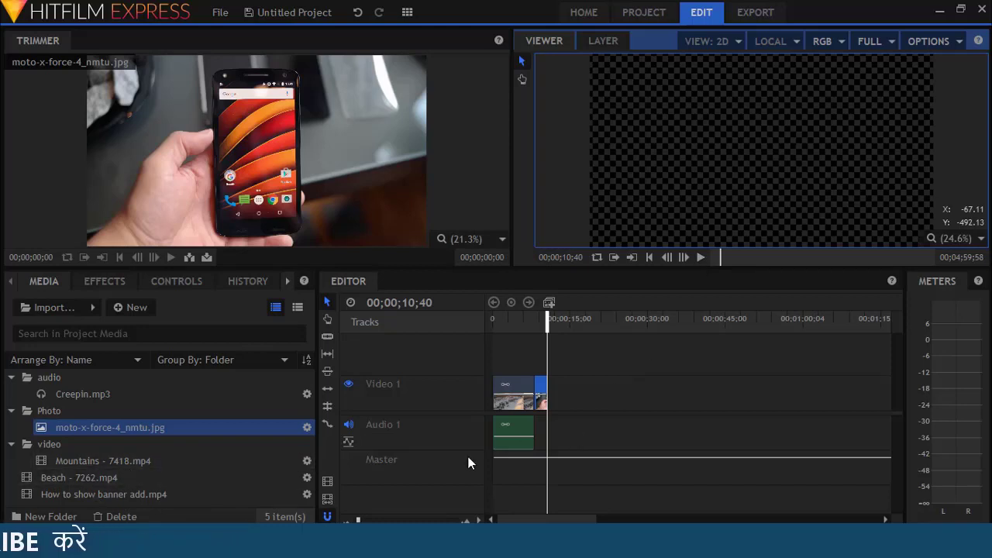
Unlink the Mountains clip's audio from its video on the timeline, selecting each part separately.
{"action": "left_click_drag", "start_coordinate": [521, 436], "coordinate": [499, 437]}
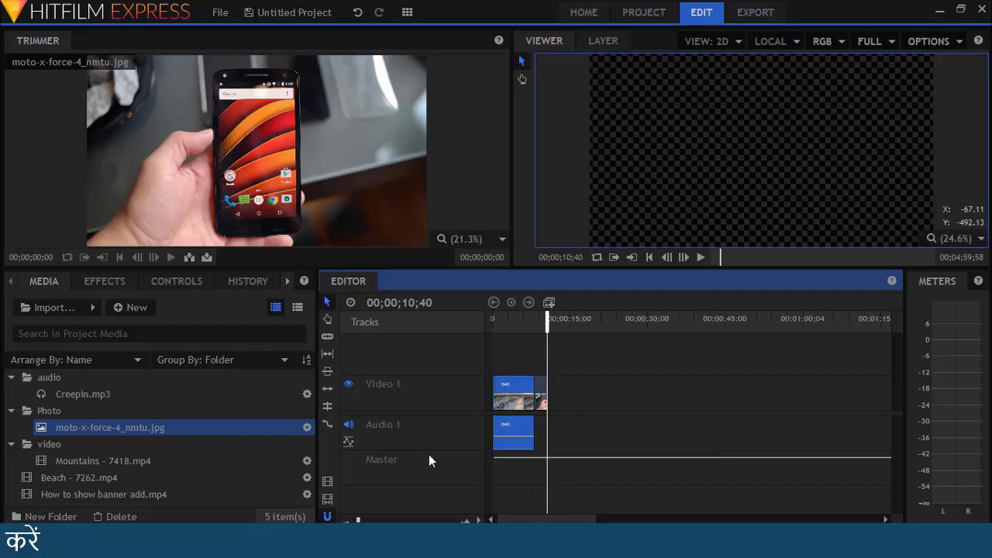
{"action": "right_click", "coordinate": [518, 445]}
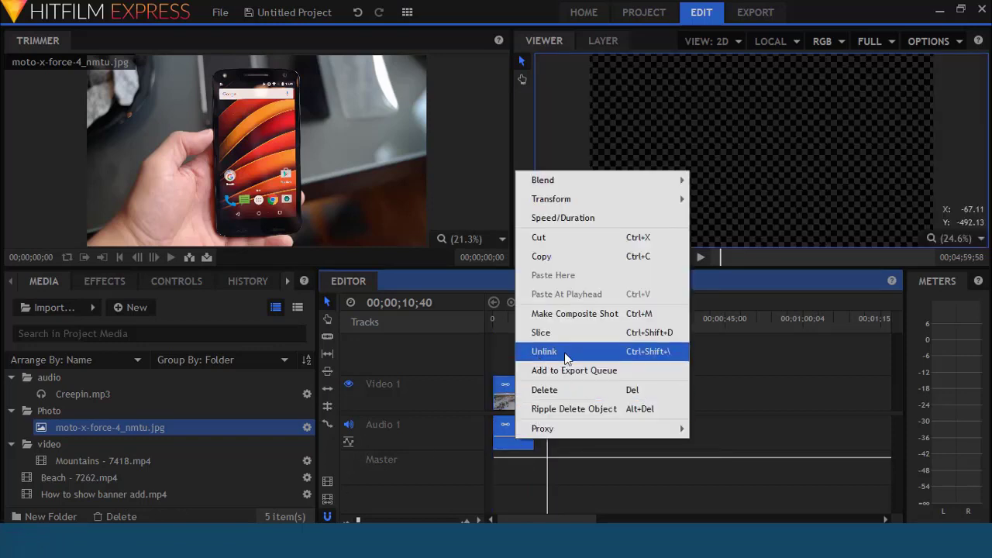
{"action": "left_click", "coordinate": [563, 354]}
{"action": "left_click", "coordinate": [541, 436]}
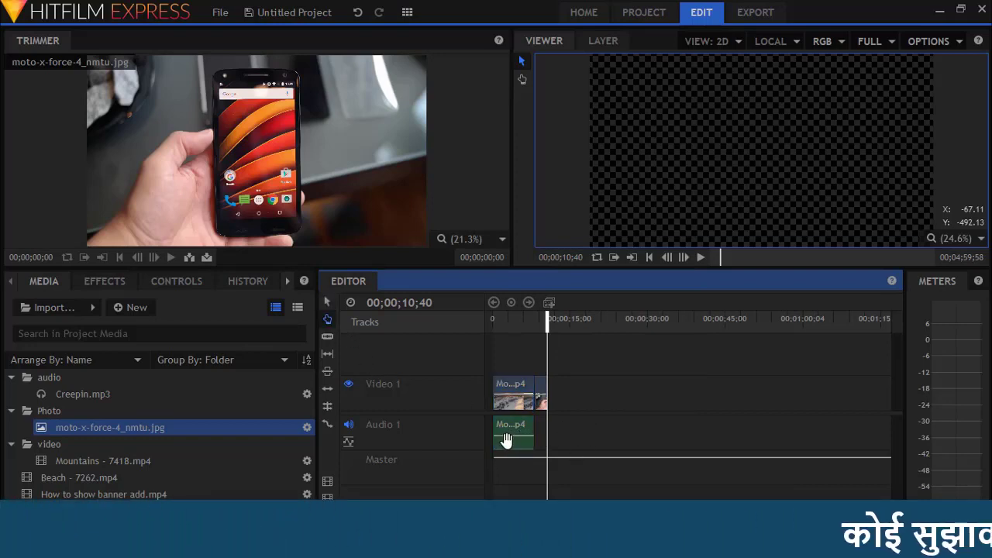
{"action": "left_click", "coordinate": [505, 441]}
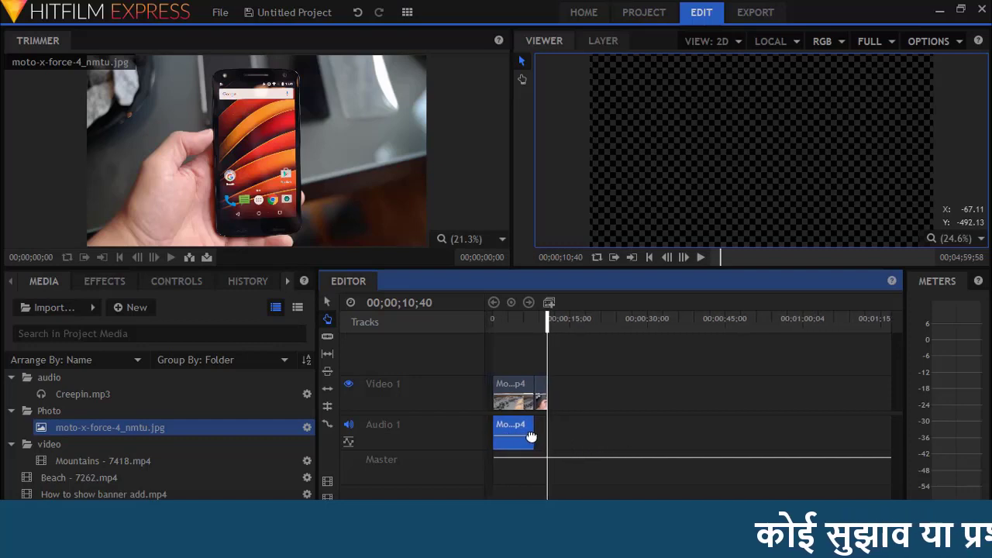
{"action": "left_click", "coordinate": [512, 413]}
{"action": "left_click", "coordinate": [515, 400]}
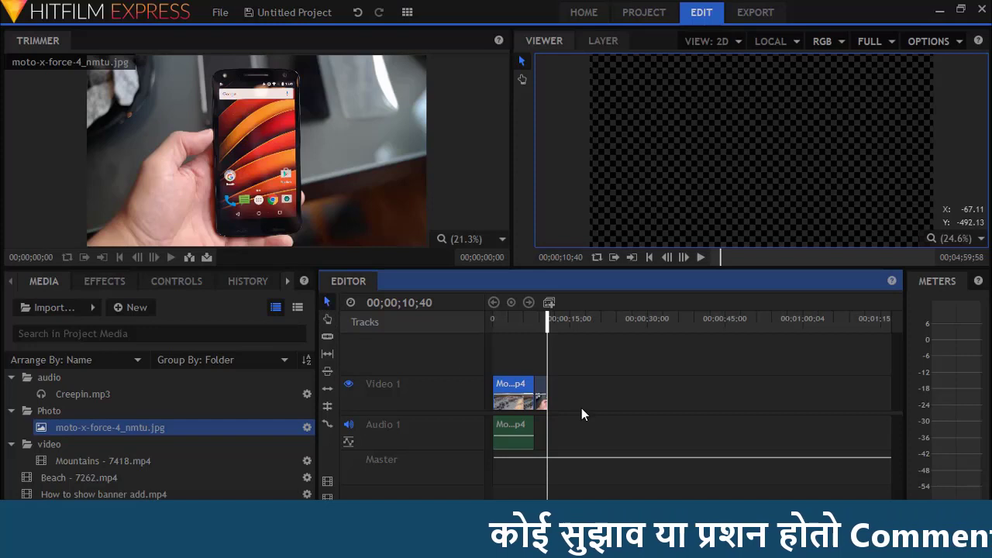
Move the Mountains clip's video and audio parts separately further along their own tracks.
{"action": "left_click_drag", "start_coordinate": [517, 401], "coordinate": [615, 402]}
{"action": "left_click", "coordinate": [515, 436]}
{"action": "left_click_drag", "start_coordinate": [515, 436], "coordinate": [603, 441]}
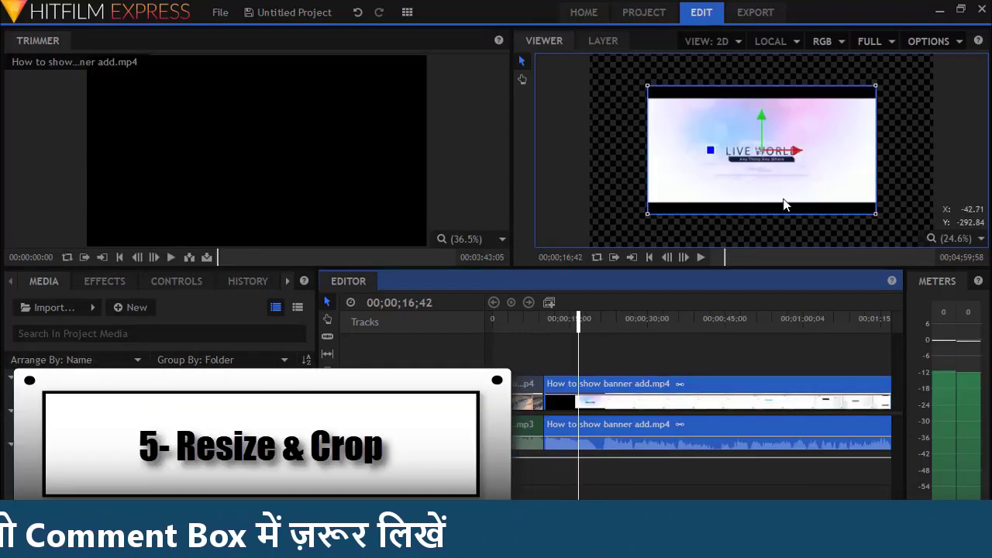
Reposition and enlarge the How to show banner add.mp4 clip in the Viewer until it nearly fills the frame.
{"action": "left_click_drag", "start_coordinate": [780, 179], "coordinate": [710, 138]}
{"action": "left_click_drag", "start_coordinate": [819, 183], "coordinate": [881, 207]}
{"action": "left_click_drag", "start_coordinate": [832, 184], "coordinate": [871, 201]}
{"action": "left_click_drag", "start_coordinate": [771, 197], "coordinate": [712, 184]}
{"action": "mouse_move", "coordinate": [941, 61]}
{"action": "left_mouse_down"}
{"action": "mouse_move", "coordinate": [920, 70]}
{"action": "mouse_move", "coordinate": [930, 68]}
{"action": "left_mouse_up"}
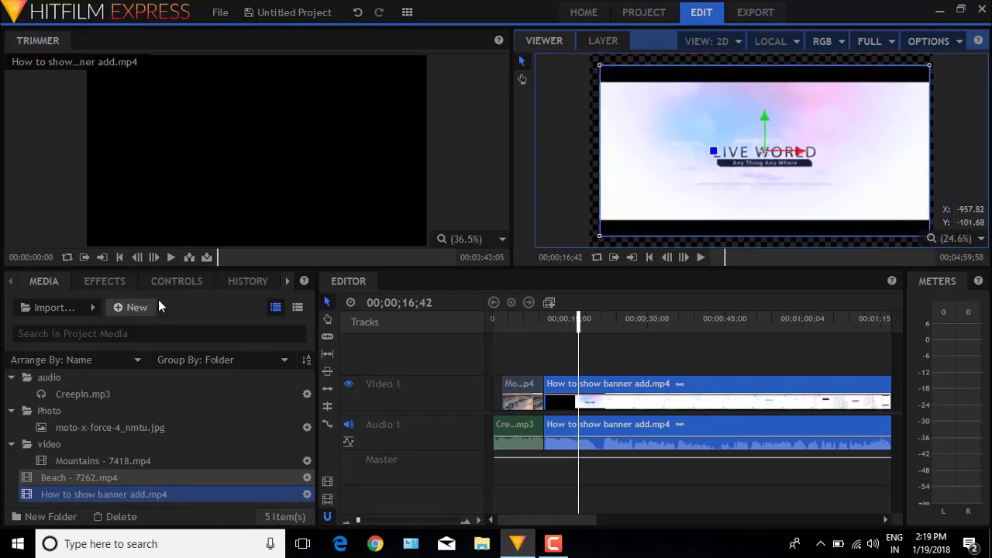
In the banner clip's Transform properties, set Scale to 143.1% by 131.7%, Position to 14.2, -4.0 and Anchor Point to 2.0, 0.0.
{"action": "left_click", "coordinate": [175, 283]}
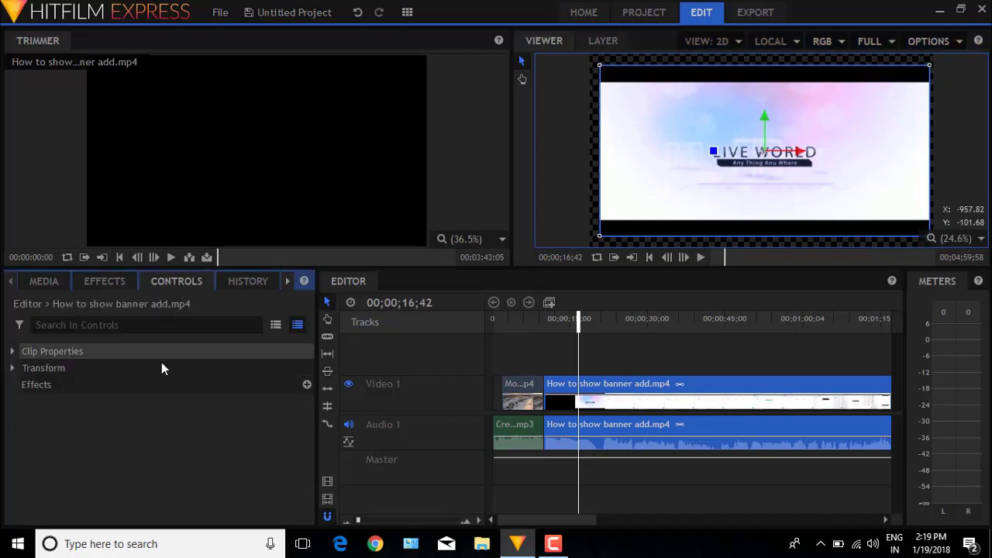
{"action": "left_click", "coordinate": [10, 352]}
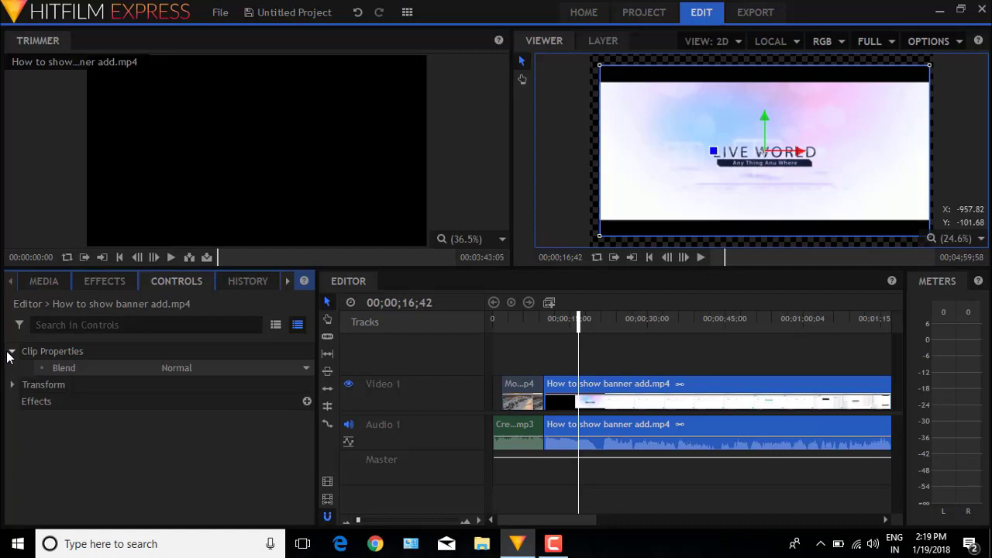
{"action": "left_click", "coordinate": [11, 352]}
{"action": "left_click", "coordinate": [13, 369]}
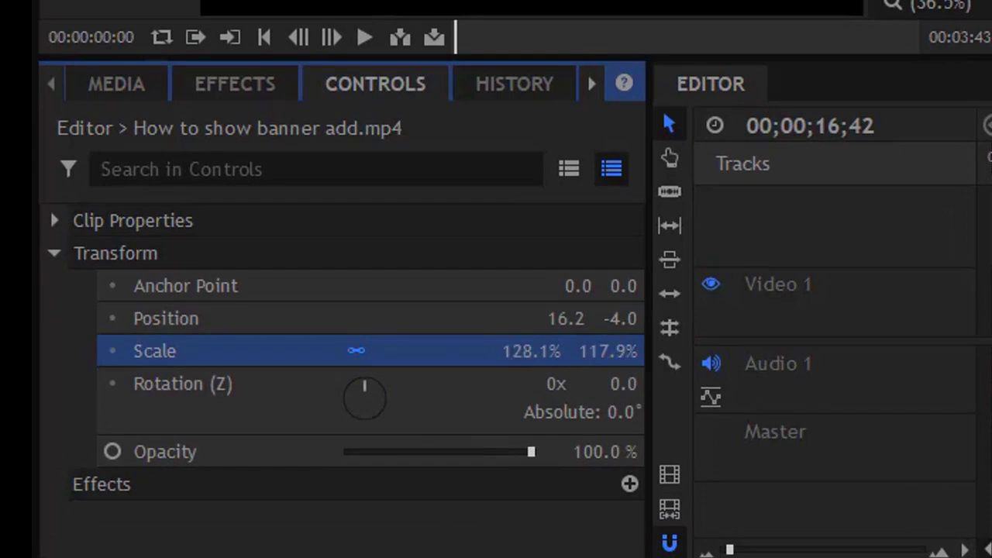
{"action": "mouse_move", "coordinate": [565, 318]}
{"action": "left_mouse_down"}
{"action": "mouse_move", "coordinate": [534, 318]}
{"action": "mouse_move", "coordinate": [578, 319]}
{"action": "left_mouse_up"}
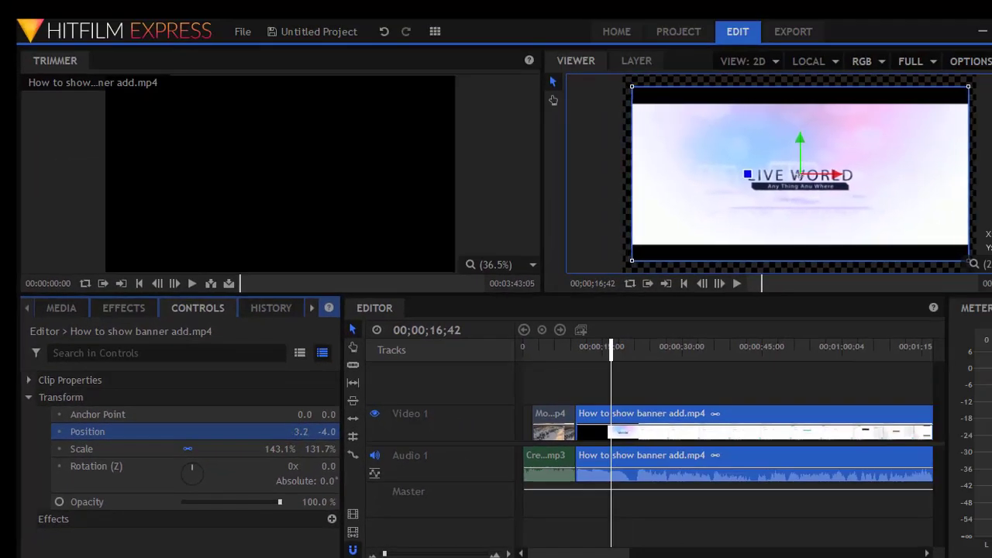
{"action": "mouse_move", "coordinate": [306, 414]}
{"action": "left_mouse_down"}
{"action": "mouse_move", "coordinate": [287, 414]}
{"action": "mouse_move", "coordinate": [310, 415]}
{"action": "left_mouse_up"}
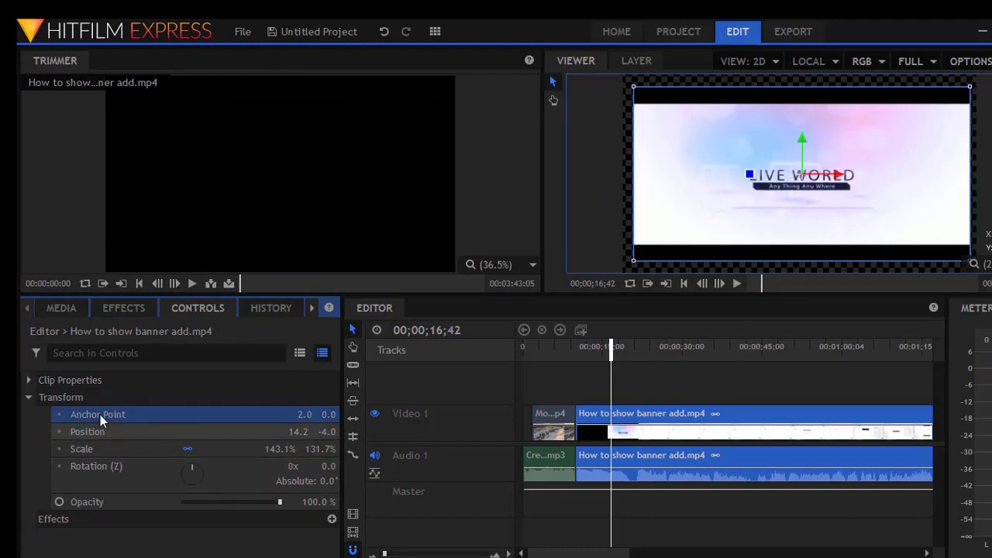
{"action": "left_click", "coordinate": [31, 400]}
{"action": "left_click", "coordinate": [55, 417]}
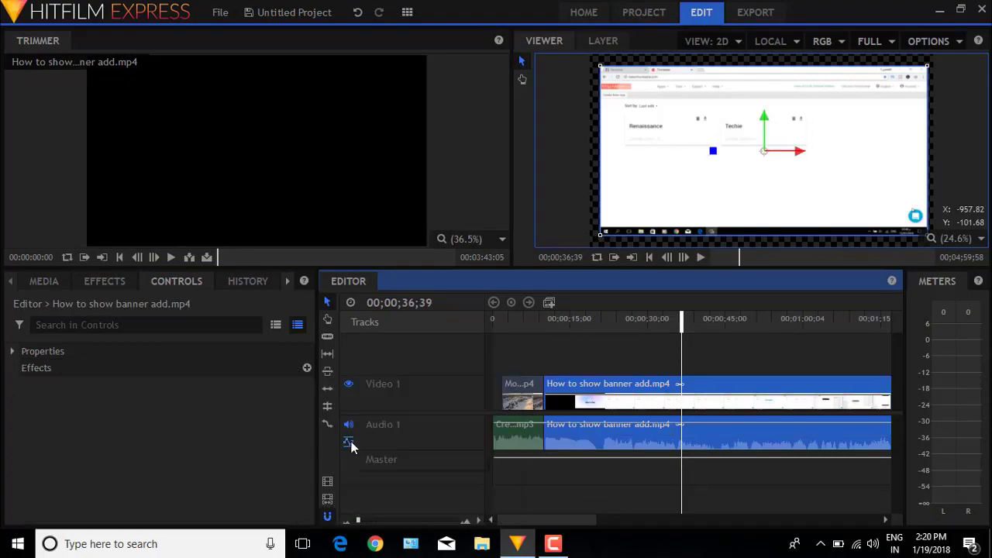
Lower the volume line slightly on the Audio 1 track over the banner clip.
{"action": "left_click", "coordinate": [350, 440]}
{"action": "left_click_drag", "start_coordinate": [676, 422], "coordinate": [675, 431]}
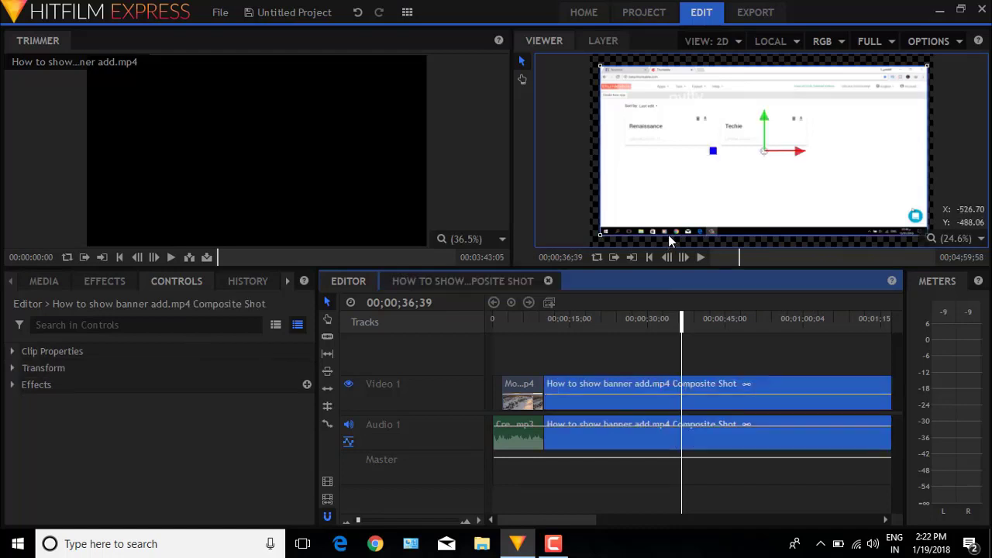
Shift the banner composite shot slightly up and to the left in the Viewer, play a second of it and select its audio.
{"action": "left_click_drag", "start_coordinate": [671, 206], "coordinate": [671, 204]}
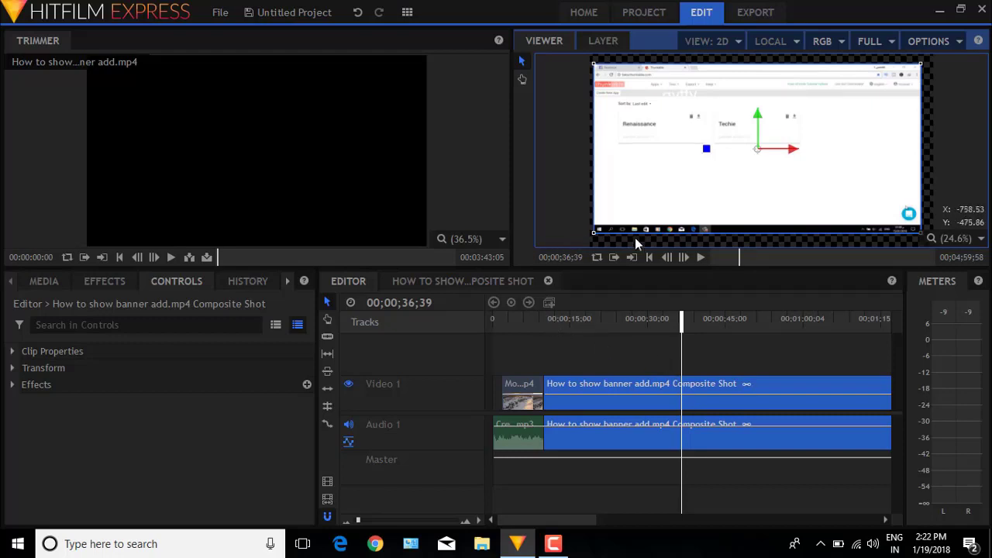
{"action": "key", "text": "space"}
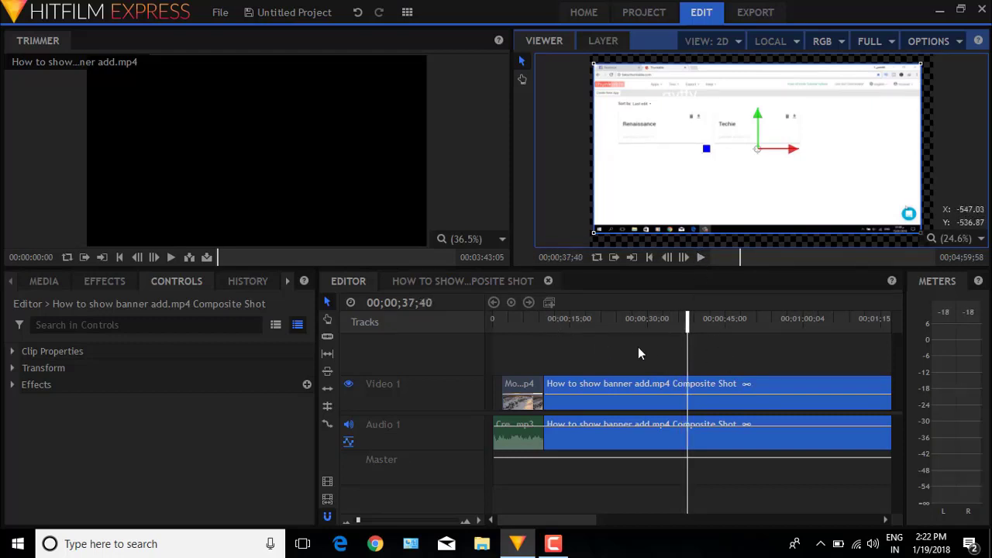
{"action": "left_click", "coordinate": [666, 444]}
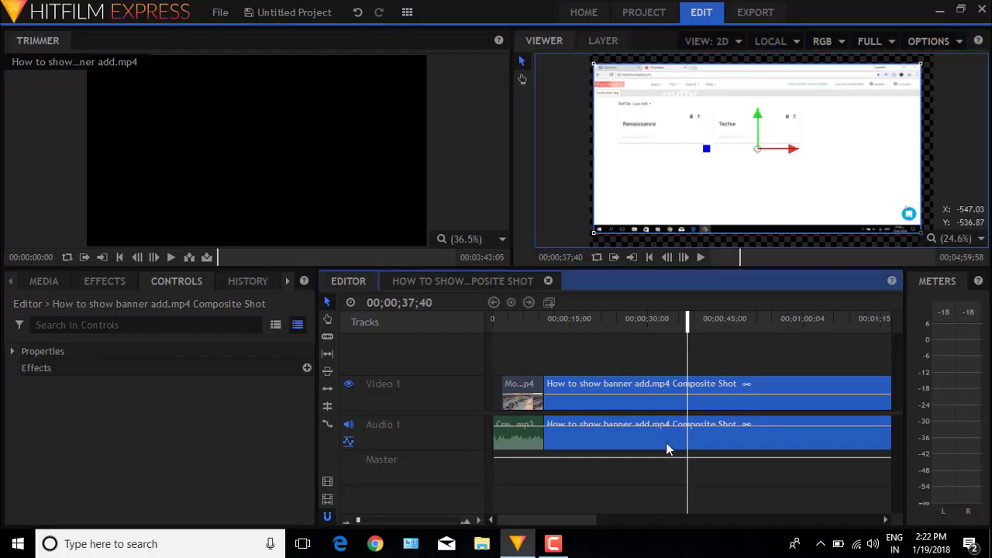
Select the Creepin.mp3 clip on Audio 1 and move the playhead to 00;00;03;39.
{"action": "left_click", "coordinate": [511, 426]}
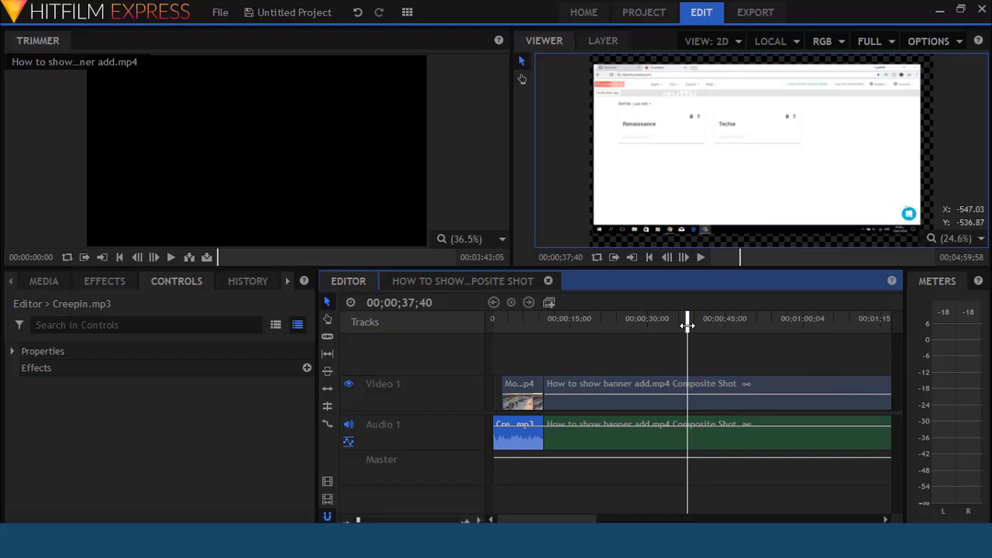
{"action": "left_click_drag", "start_coordinate": [553, 364], "coordinate": [453, 379]}
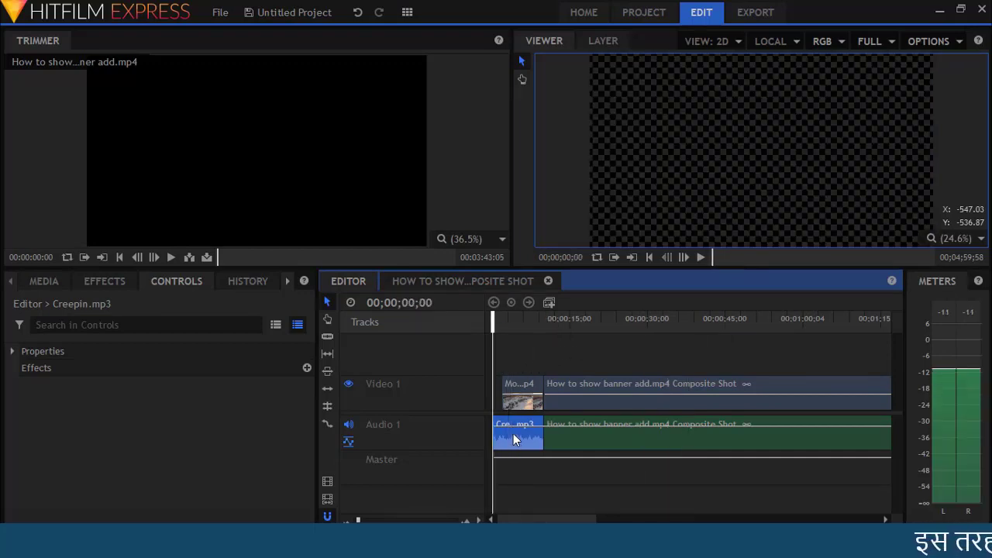
{"action": "right_click", "coordinate": [513, 433]}
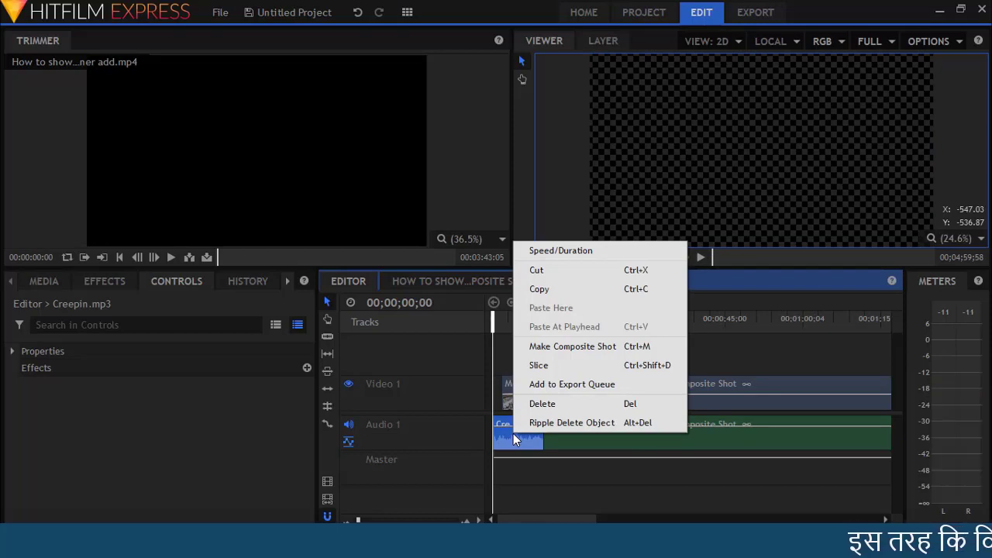
{"action": "left_click", "coordinate": [490, 326]}
{"action": "left_click_drag", "start_coordinate": [492, 325], "coordinate": [511, 325]}
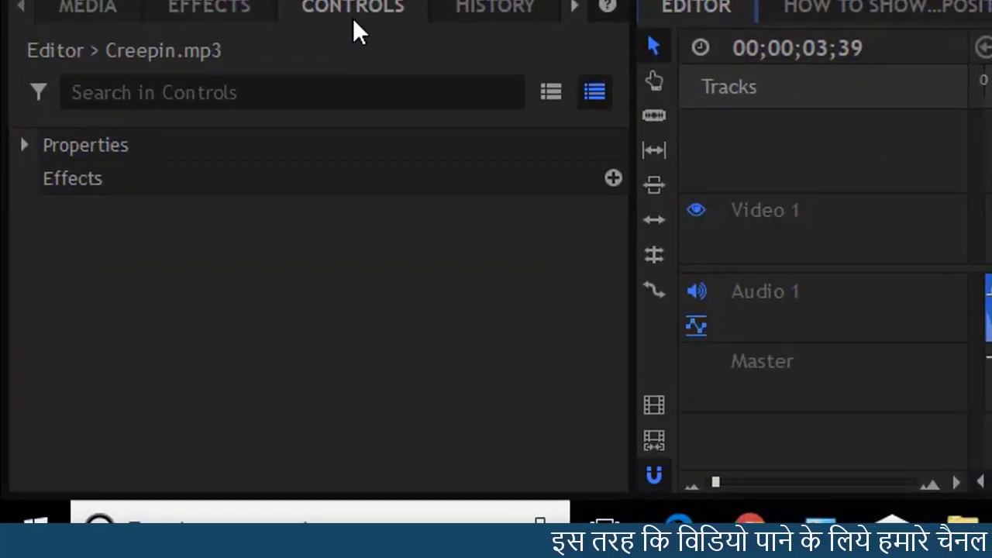
Lower the Creepin.mp3 clip's Level to -60.0 dB, play it, and settle the Level at -42.7 dB.
{"action": "left_click", "coordinate": [24, 146]}
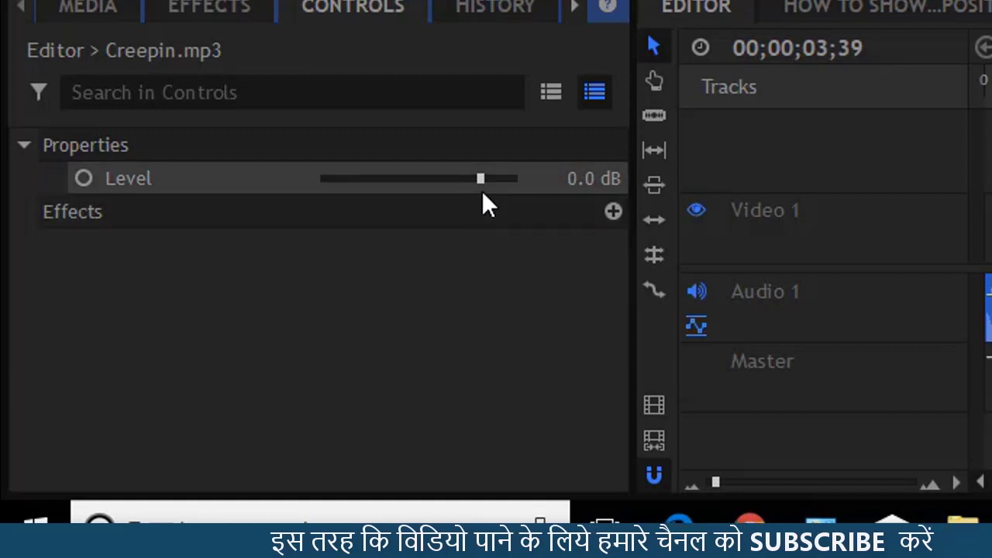
{"action": "left_click", "coordinate": [447, 181]}
{"action": "left_click_drag", "start_coordinate": [443, 179], "coordinate": [319, 179]}
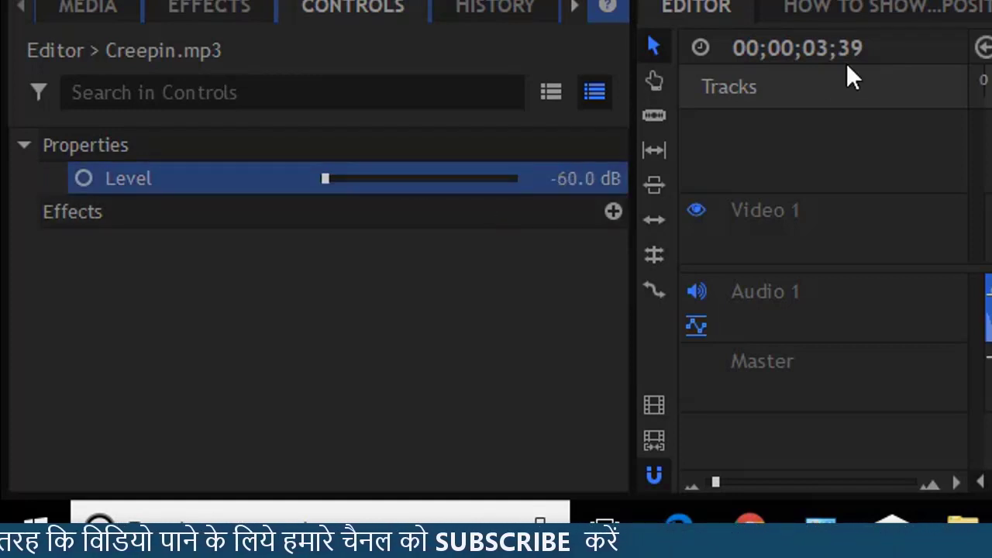
{"action": "key", "text": "space"}
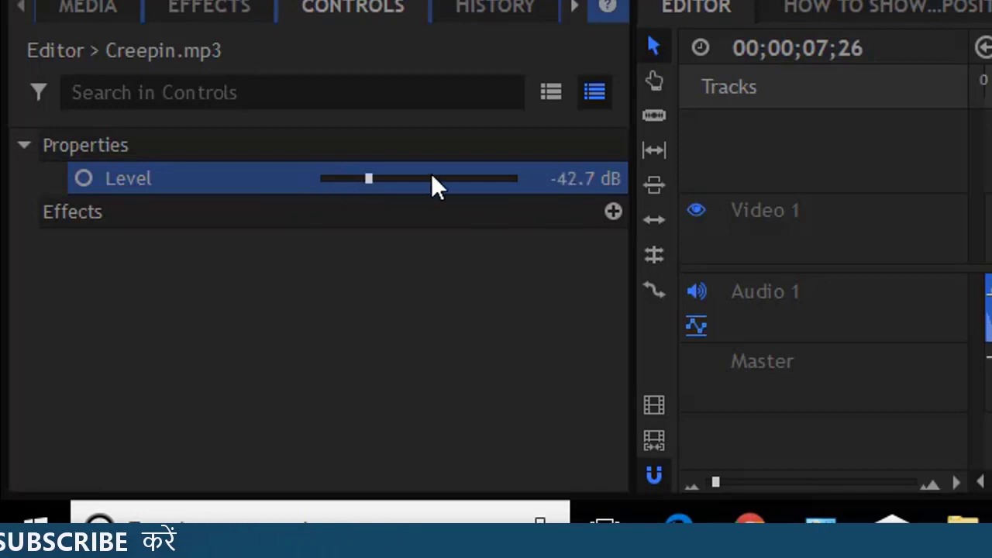
Add the Balance audio effect to the Creepin.mp3 clip.
{"action": "left_click", "coordinate": [593, 217]}
{"action": "left_click", "coordinate": [613, 212]}
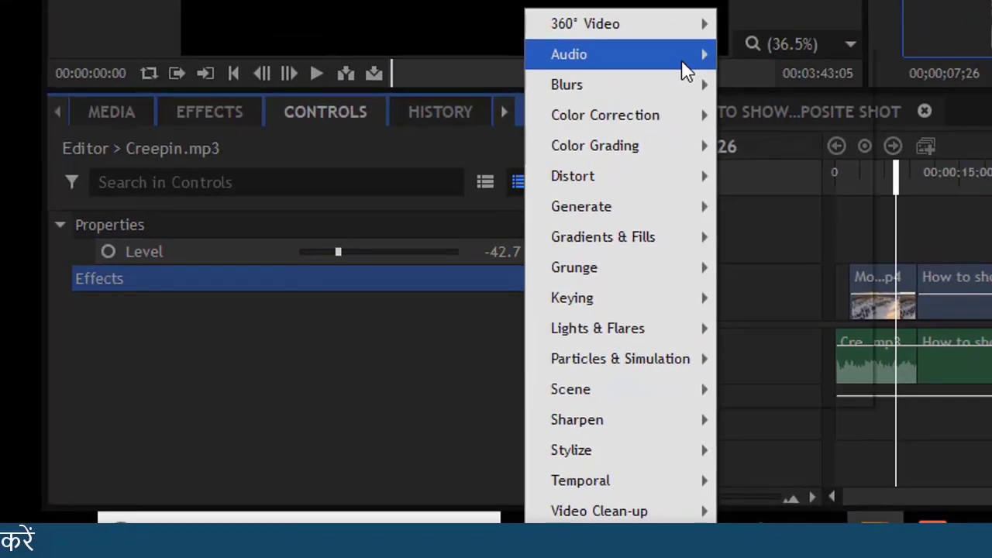
{"action": "mouse_move", "coordinate": [683, 65]}
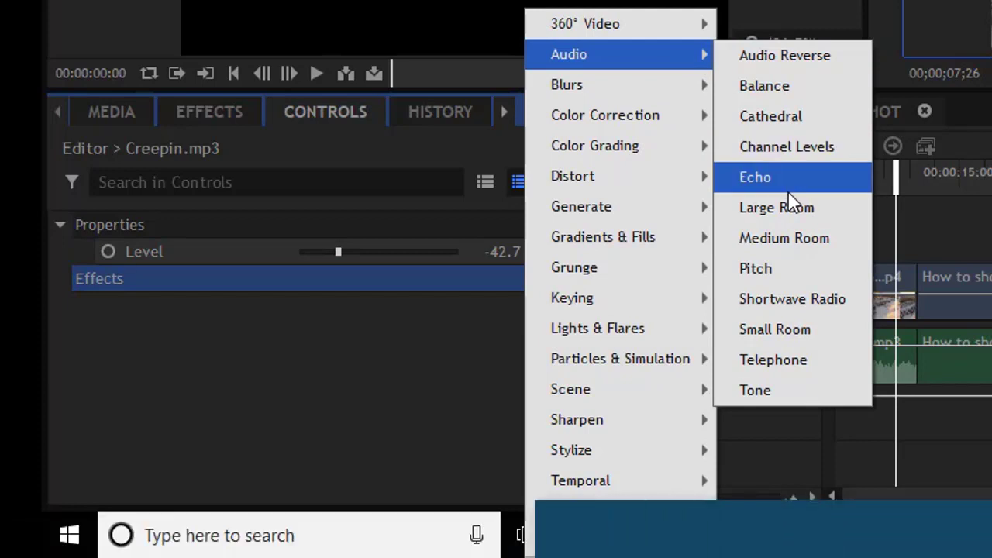
{"action": "left_click", "coordinate": [795, 92]}
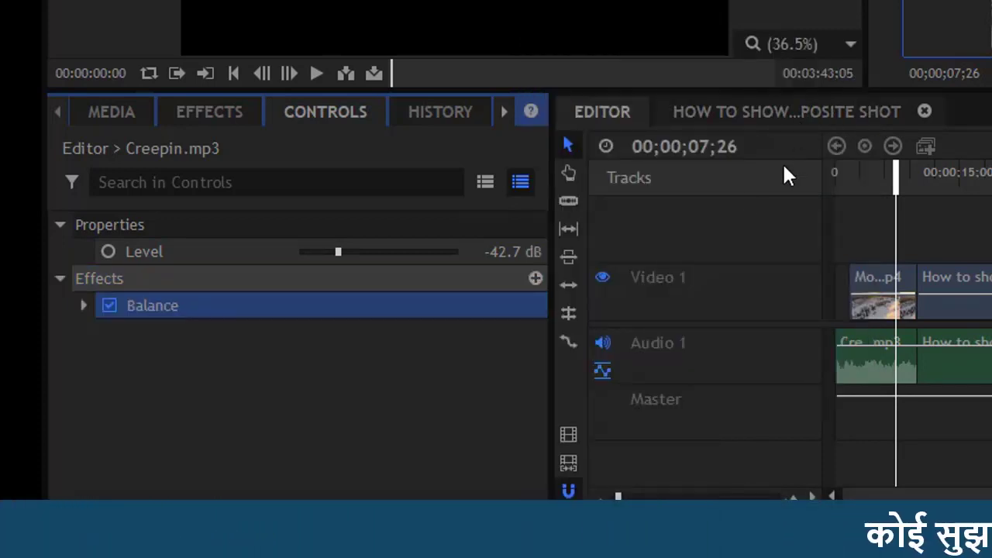
Set the Balance effect on the Creepin.mp3 clip to 66.0 and play the sequence to hear it.
{"action": "left_click", "coordinate": [84, 305]}
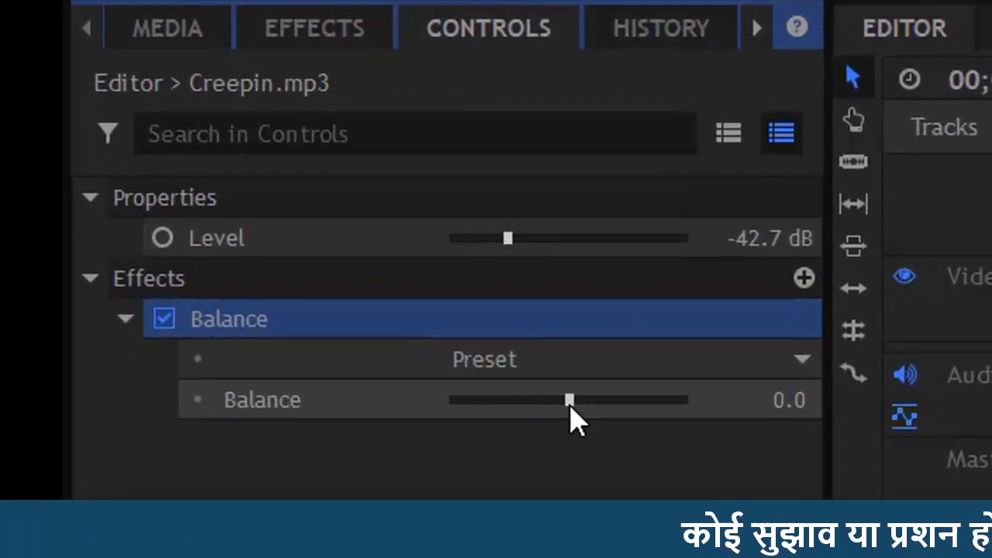
{"action": "left_click_drag", "start_coordinate": [382, 364], "coordinate": [433, 368]}
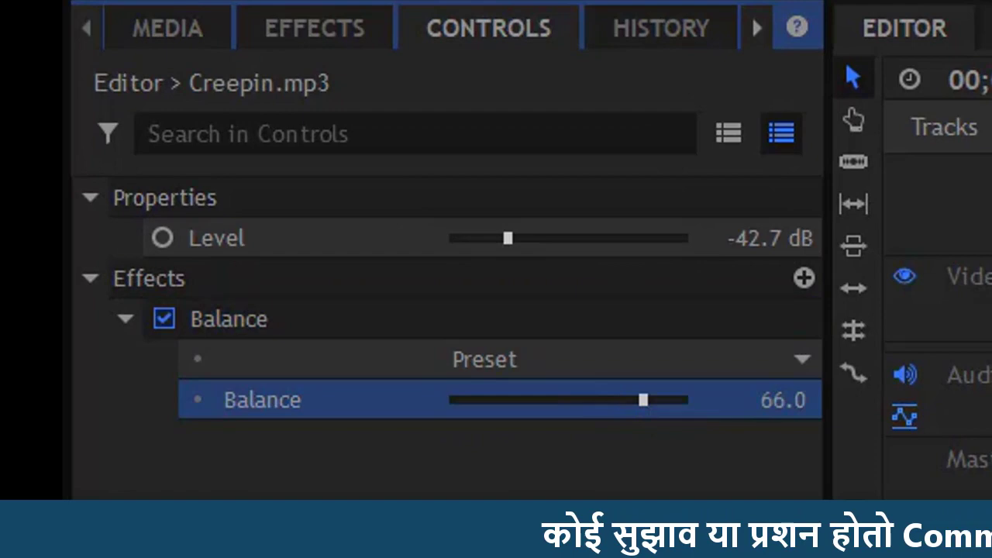
{"action": "left_click", "coordinate": [911, 200]}
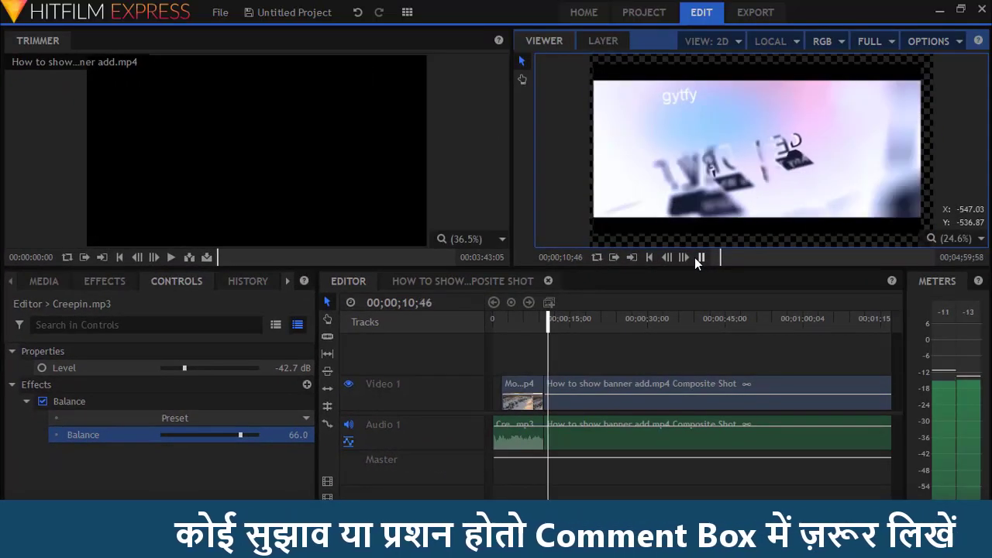
{"action": "left_click", "coordinate": [695, 257]}
{"action": "left_click_drag", "start_coordinate": [547, 330], "coordinate": [491, 330]}
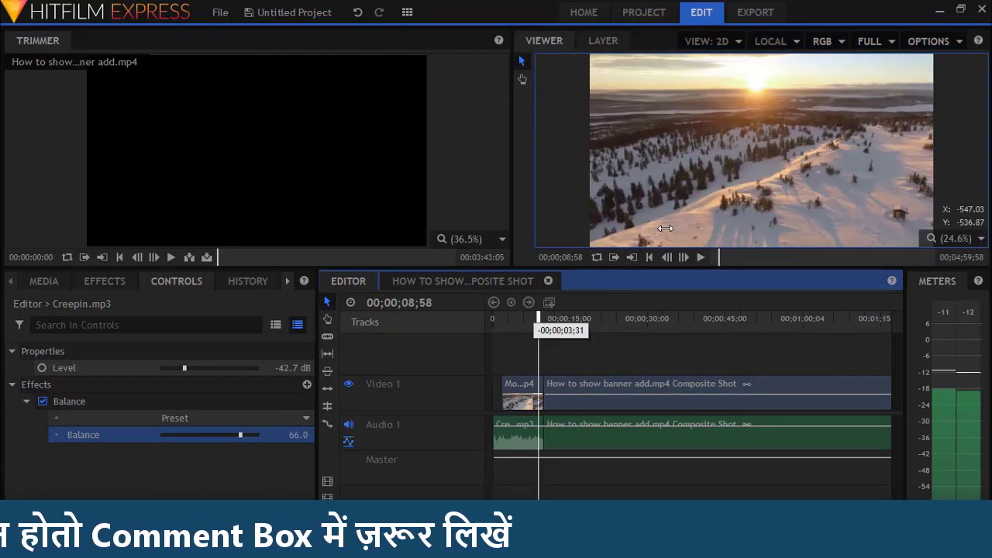
{"action": "left_click", "coordinate": [491, 330]}
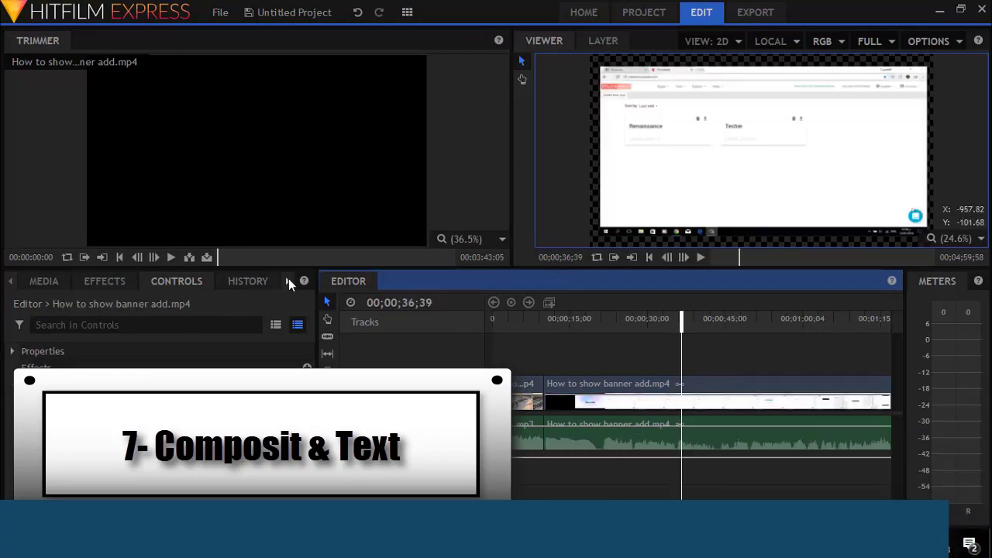
Make a composite shot from the How to show banner add.mp4 clip, using Selected Clip properties and leaving effects and transforms here.
{"action": "left_click", "coordinate": [288, 280]}
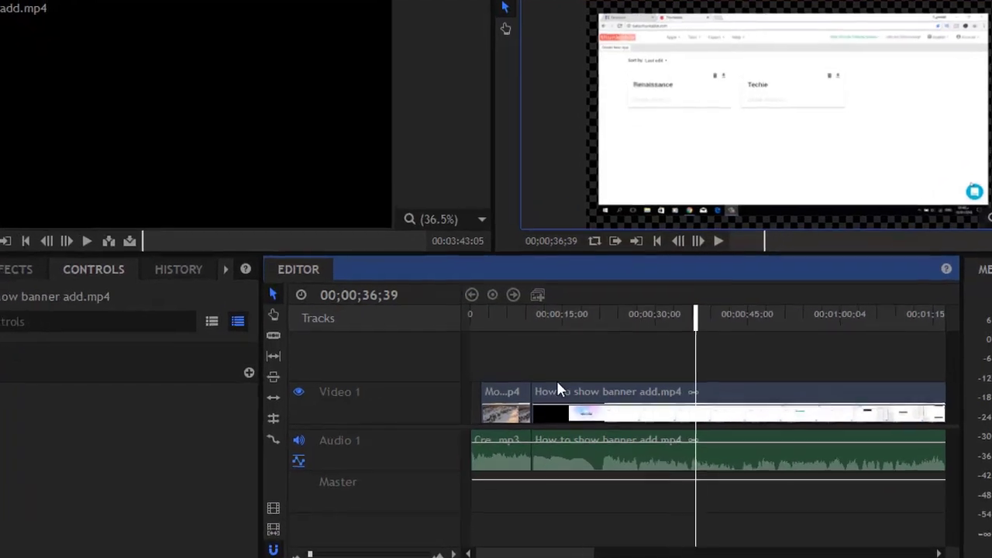
{"action": "right_click", "coordinate": [626, 399]}
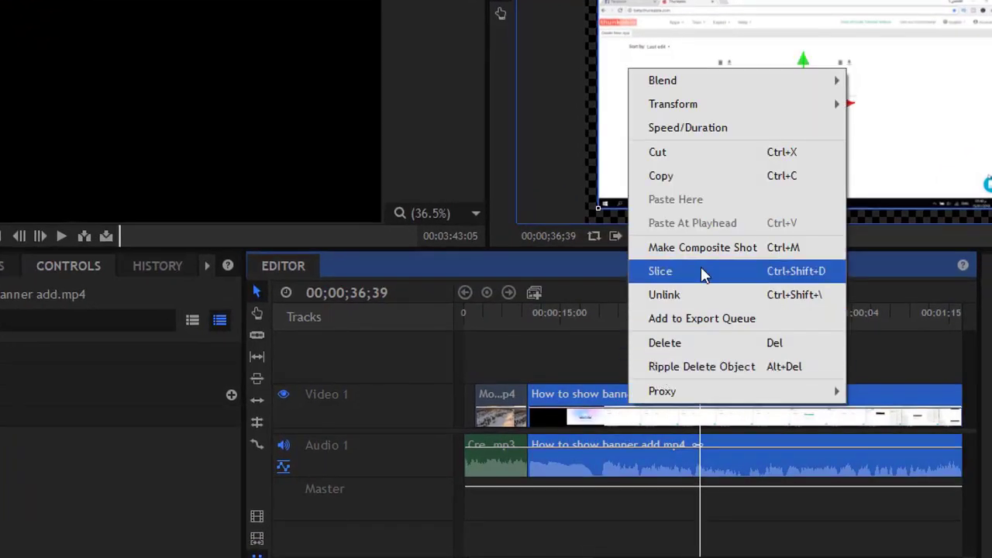
{"action": "left_click", "coordinate": [703, 250]}
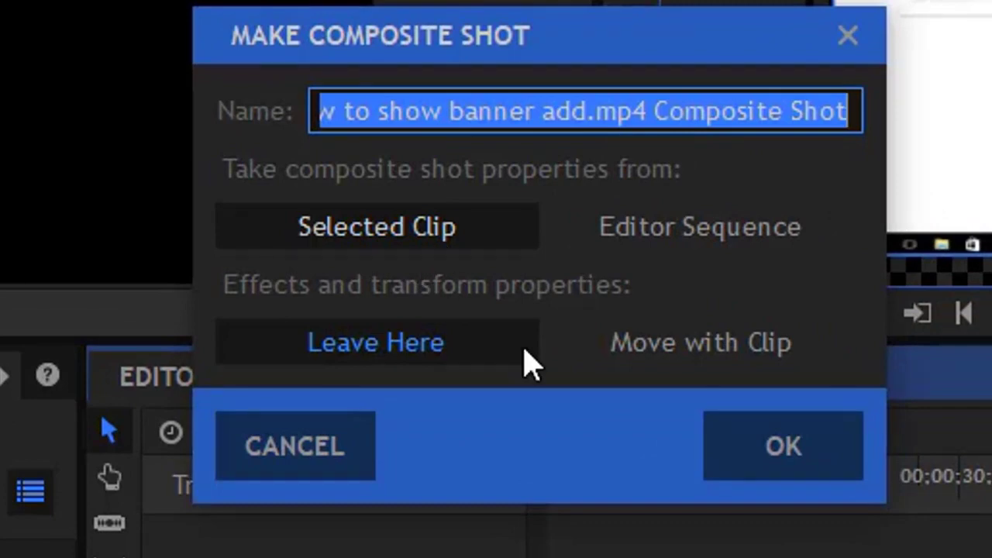
{"action": "left_click", "coordinate": [828, 469]}
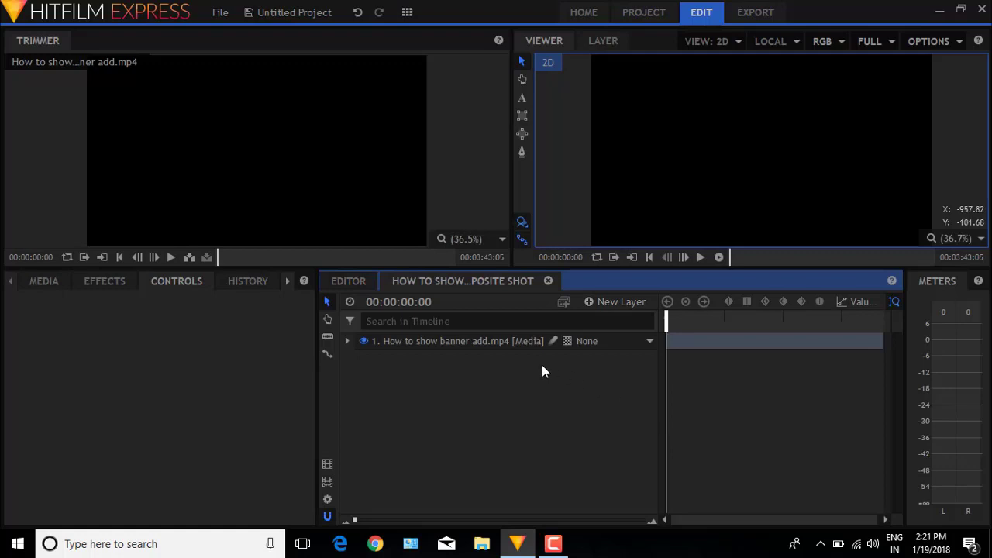
Add a 400 by 400 text layer to the composite shot and enter "gytfy" as its text.
{"action": "left_click", "coordinate": [649, 341]}
{"action": "left_click", "coordinate": [648, 341]}
{"action": "left_click", "coordinate": [520, 98]}
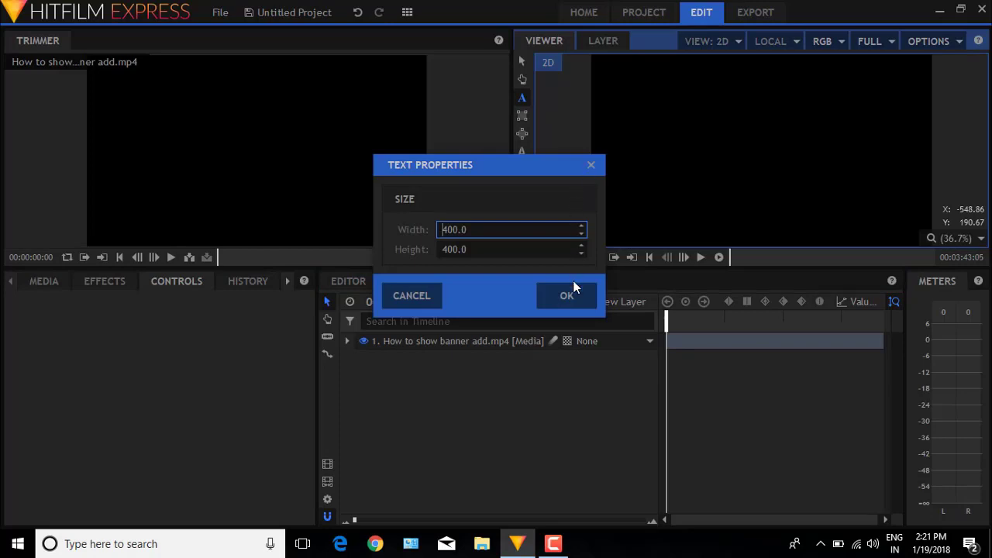
{"action": "left_click", "coordinate": [568, 296]}
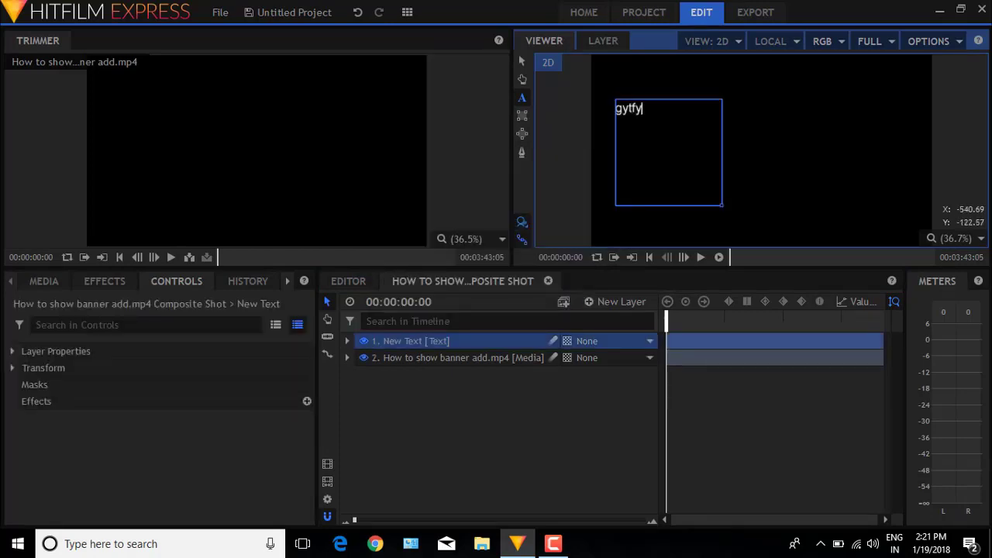
{"action": "left_click", "coordinate": [673, 415]}
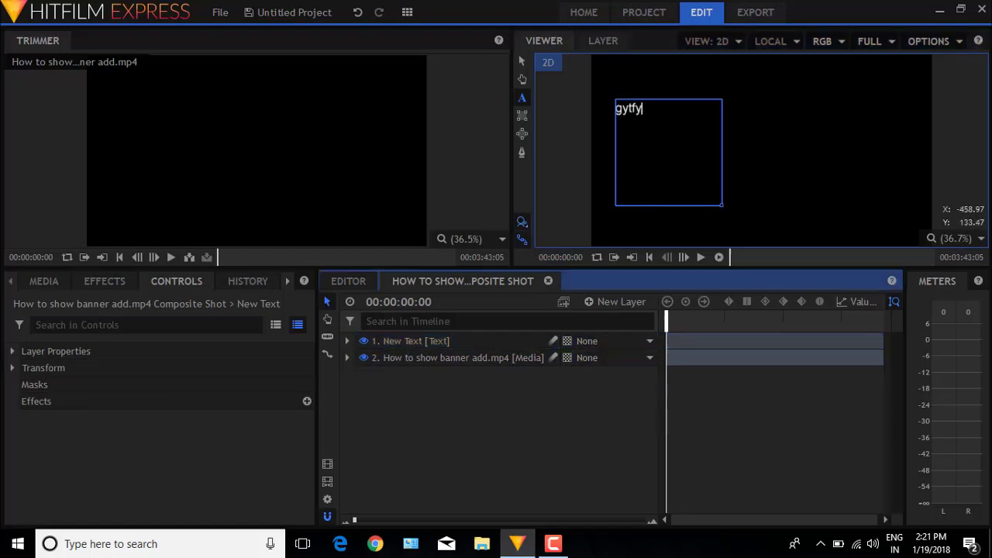
Rotate the "gytfy" text layer to 26.0°.
{"action": "left_click", "coordinate": [631, 112]}
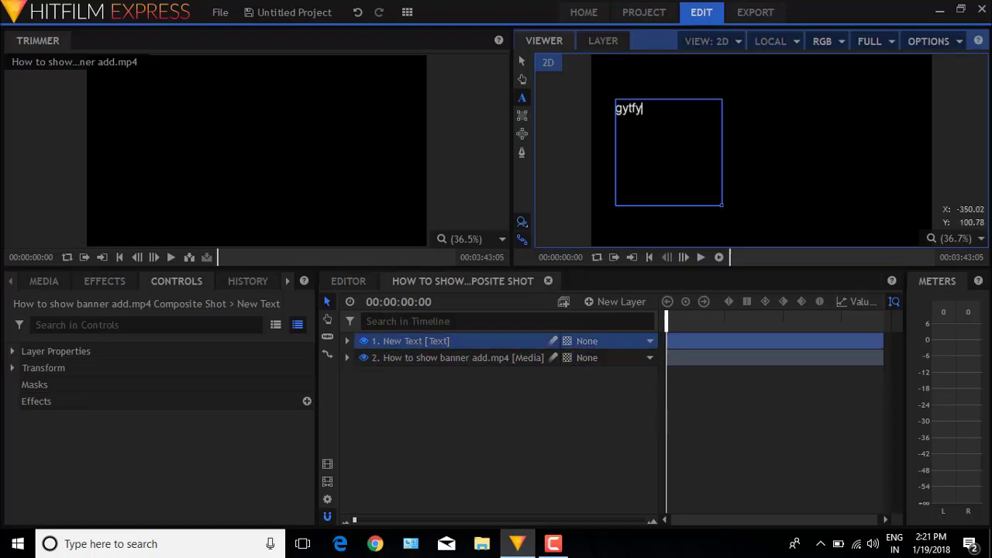
{"action": "left_click", "coordinate": [14, 366]}
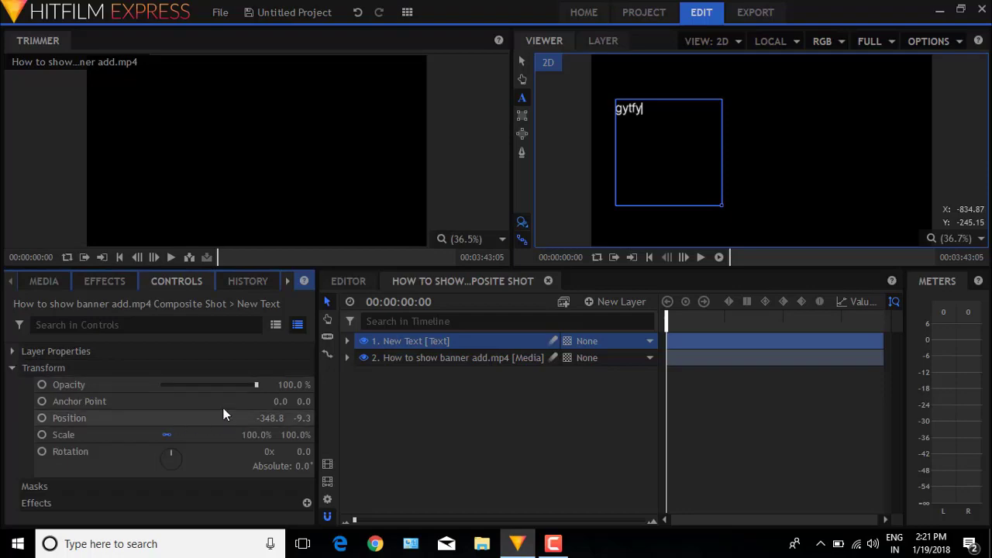
{"action": "left_click_drag", "start_coordinate": [175, 449], "coordinate": [164, 449]}
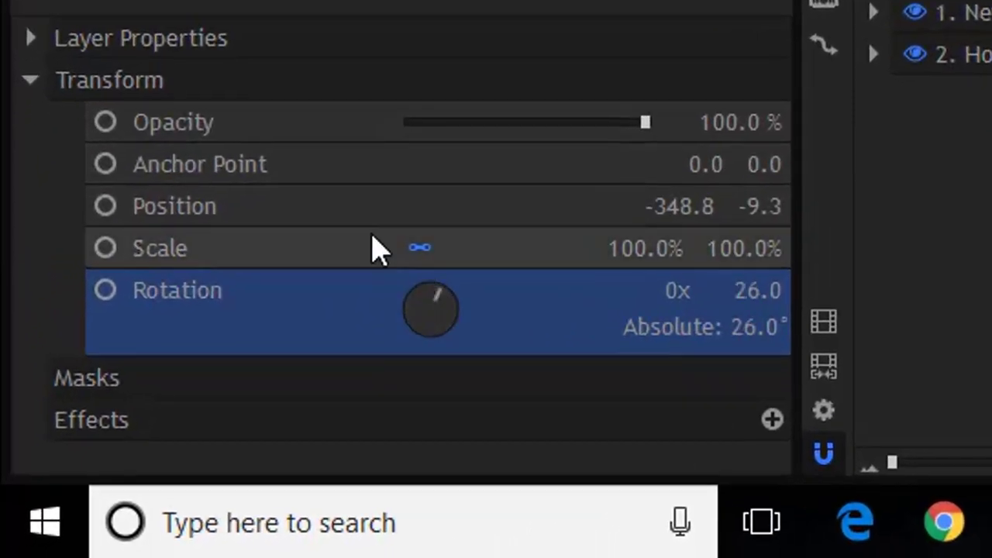
Change the text layer's Dimension to 3D and add a camera to the composite shot, remembering that choice.
{"action": "left_click", "coordinate": [67, 68]}
{"action": "left_click", "coordinate": [66, 54]}
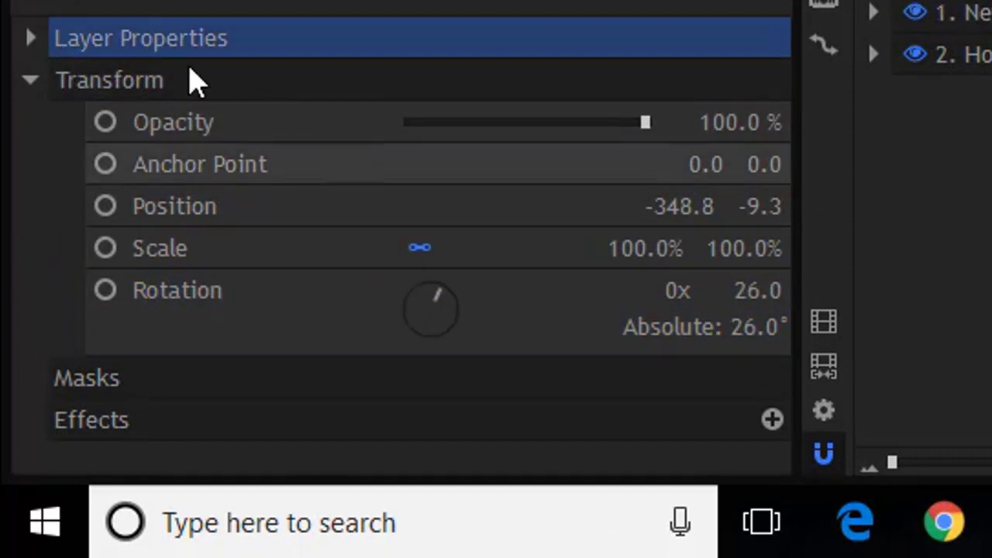
{"action": "left_click", "coordinate": [42, 45]}
{"action": "left_click", "coordinate": [475, 132]}
{"action": "left_click", "coordinate": [469, 203]}
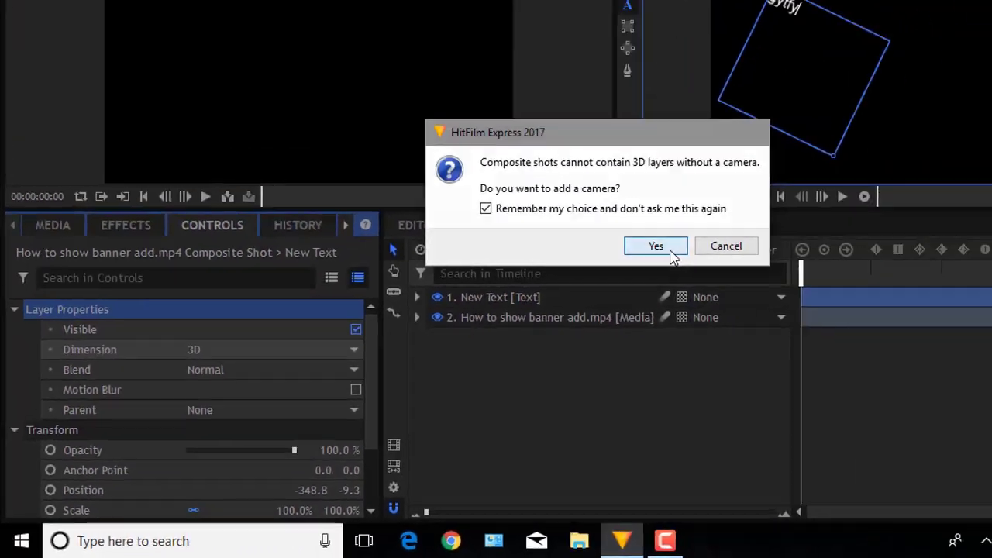
{"action": "left_click", "coordinate": [668, 250]}
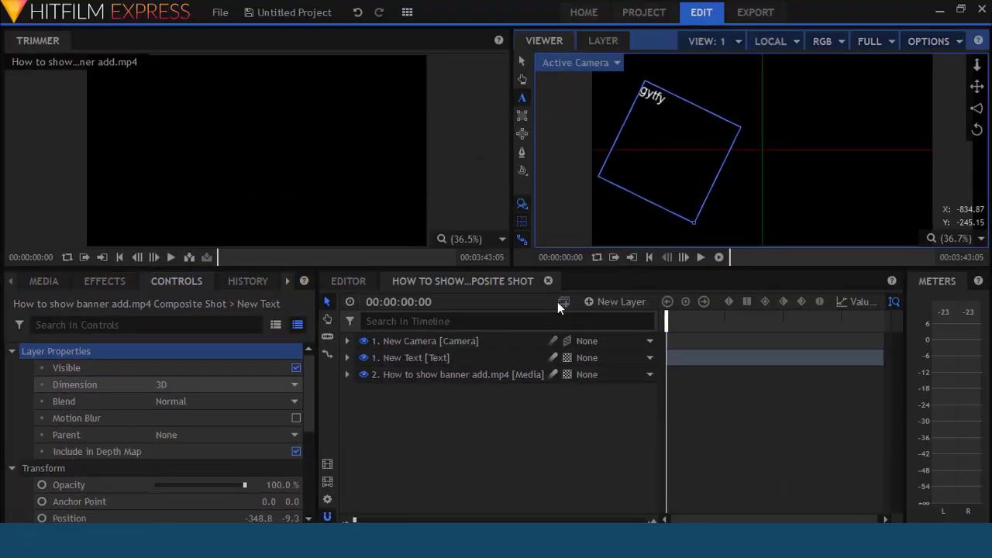
Select the New Text layer and set its Dimension back to 2D.
{"action": "left_click", "coordinate": [417, 357]}
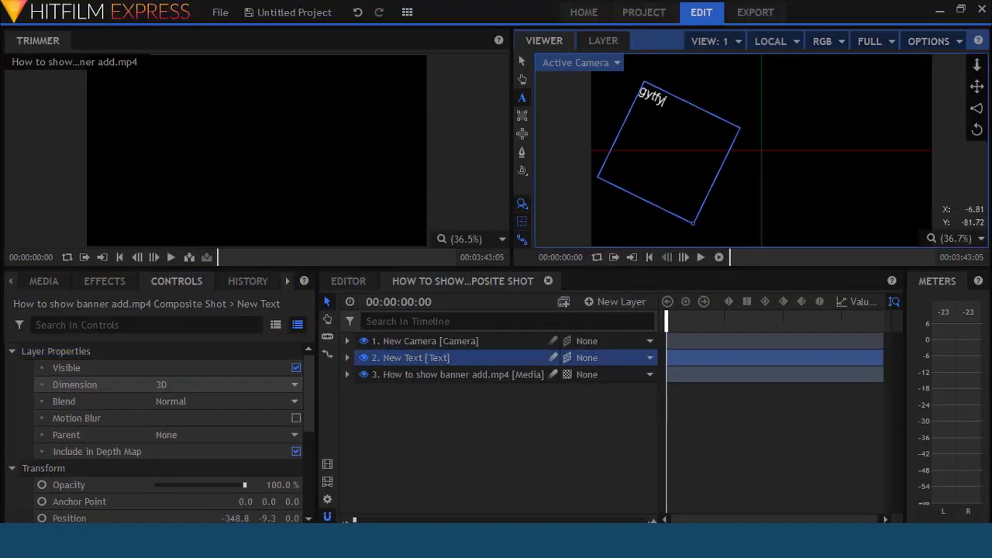
{"action": "left_click", "coordinate": [249, 382]}
{"action": "left_click", "coordinate": [240, 402]}
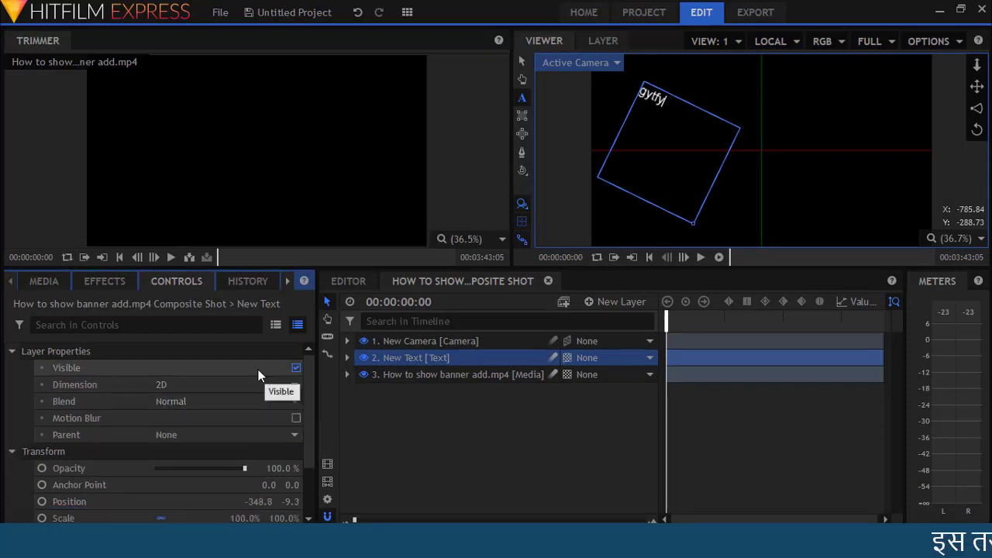
Turn the text layer's visibility off and on again, and try its Motion Blur option.
{"action": "left_click", "coordinate": [62, 375]}
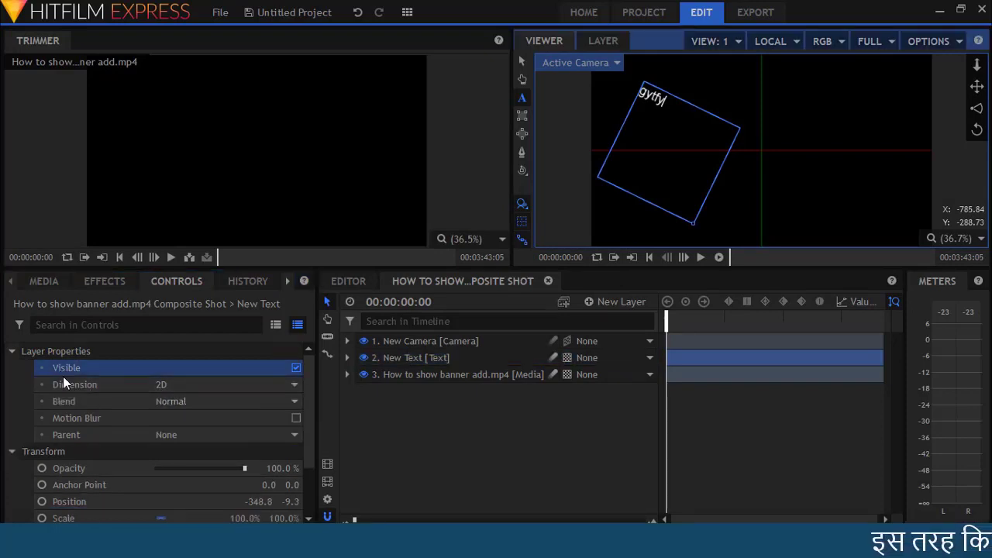
{"action": "left_click", "coordinate": [295, 368]}
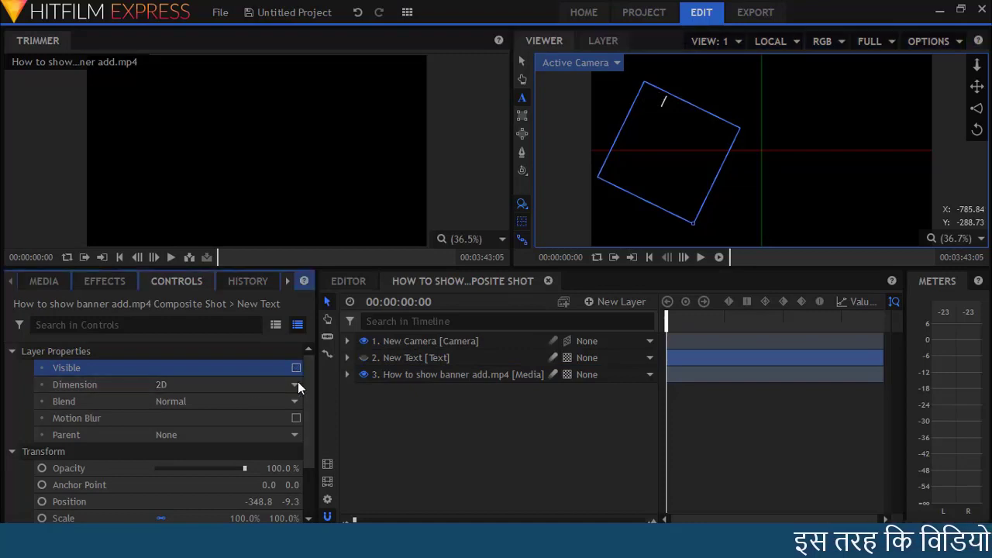
{"action": "left_click", "coordinate": [296, 368]}
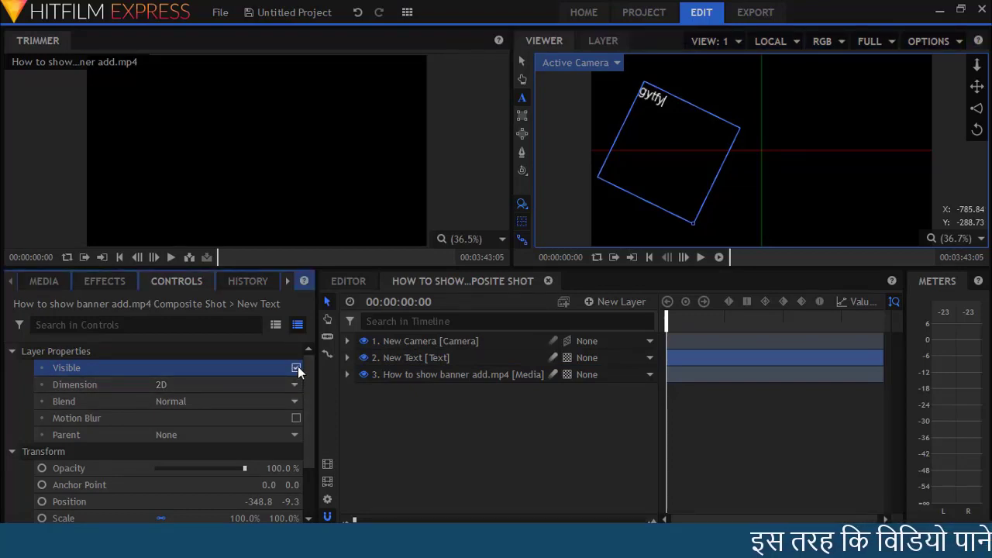
{"action": "left_click", "coordinate": [294, 419]}
{"action": "left_click", "coordinate": [292, 419]}
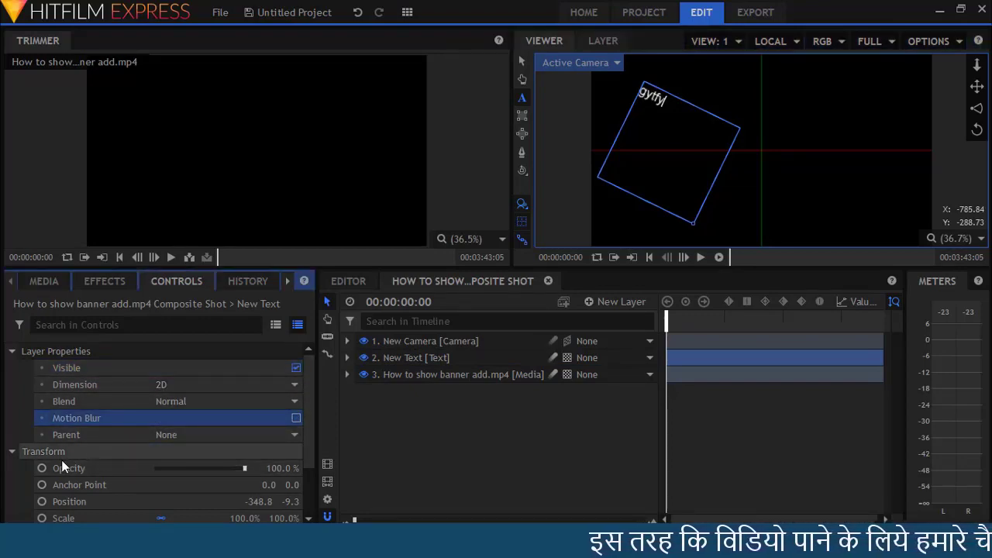
Set the text layer's horizontal Anchor Point to -54.0 and its Rotation to -3.0°.
{"action": "scroll", "coordinate": [87, 452], "scroll_direction": "down", "scroll_amount": 3}
{"action": "left_click_drag", "start_coordinate": [268, 414], "coordinate": [245, 397]}
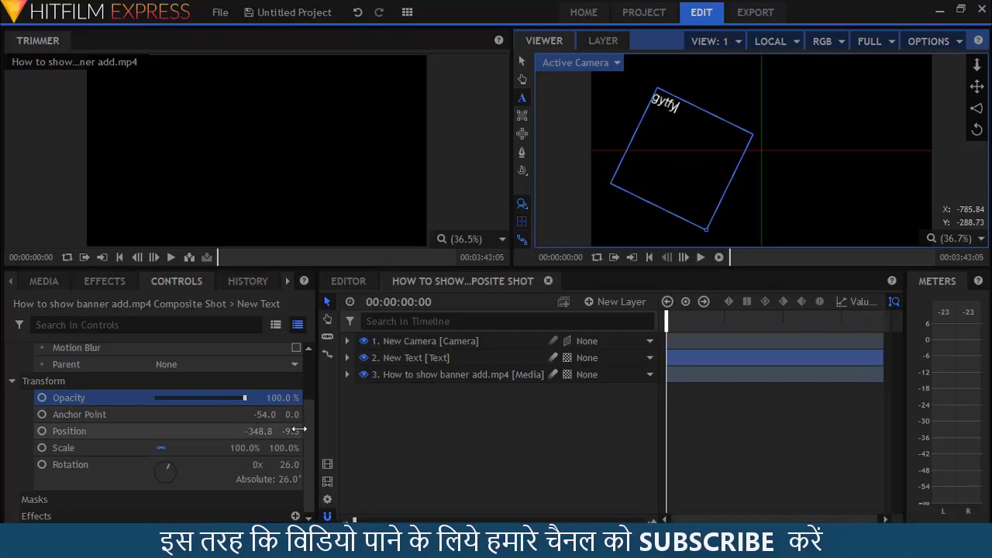
{"action": "left_click_drag", "start_coordinate": [288, 464], "coordinate": [199, 464]}
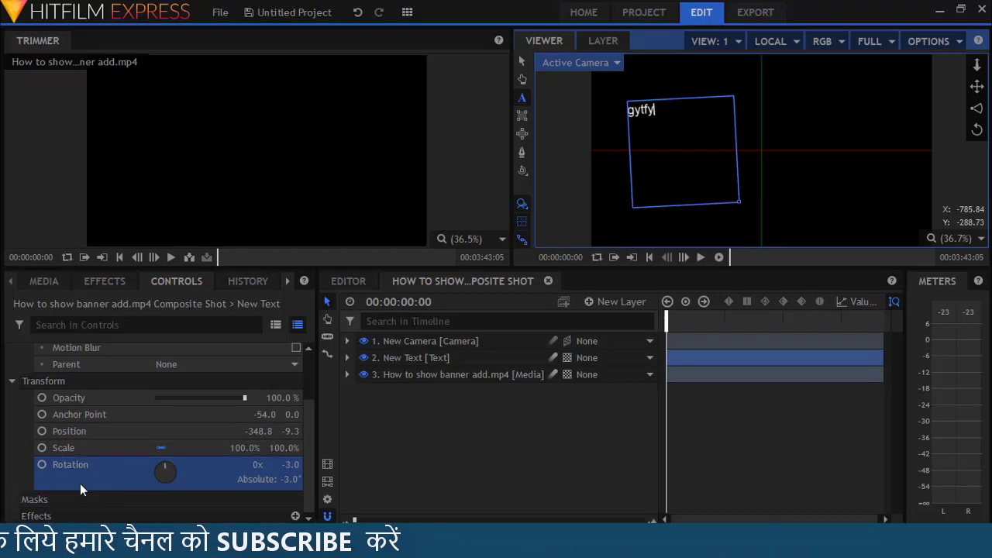
Set the text layer's horizontal Anchor Point to -192.0 and scale the layer to 140%.
{"action": "left_click", "coordinate": [12, 380]}
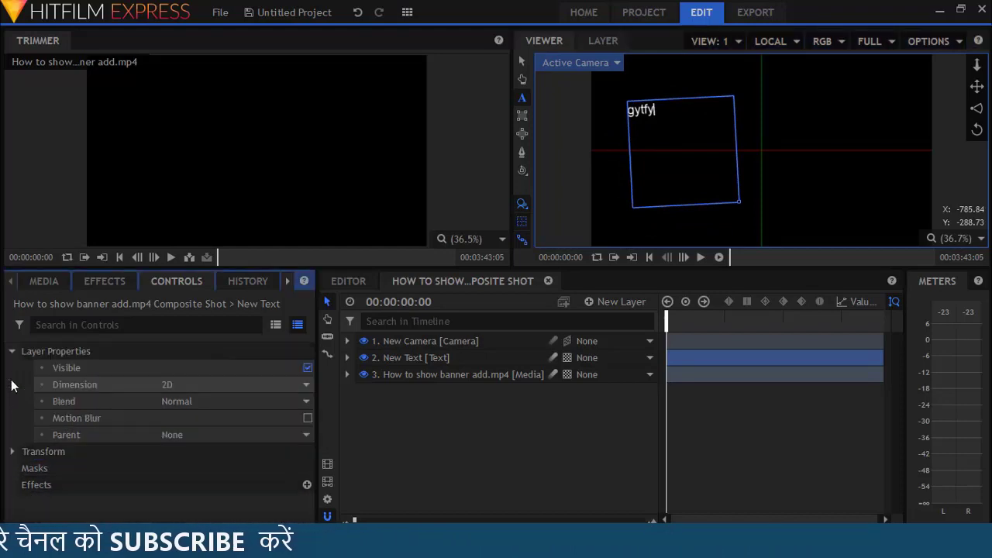
{"action": "left_click", "coordinate": [12, 451]}
{"action": "scroll", "coordinate": [185, 463], "scroll_direction": "down", "scroll_amount": 2}
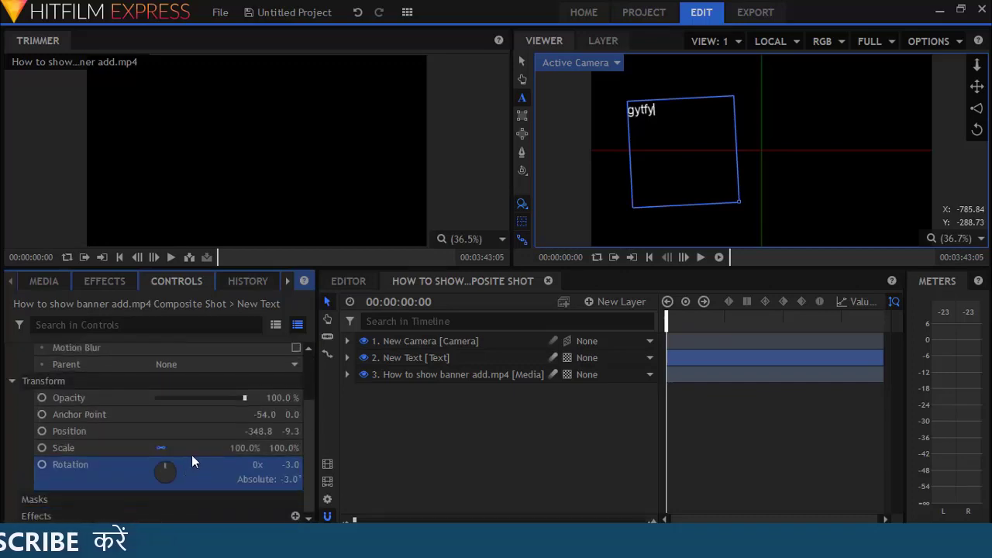
{"action": "left_click_drag", "start_coordinate": [264, 413], "coordinate": [248, 414]}
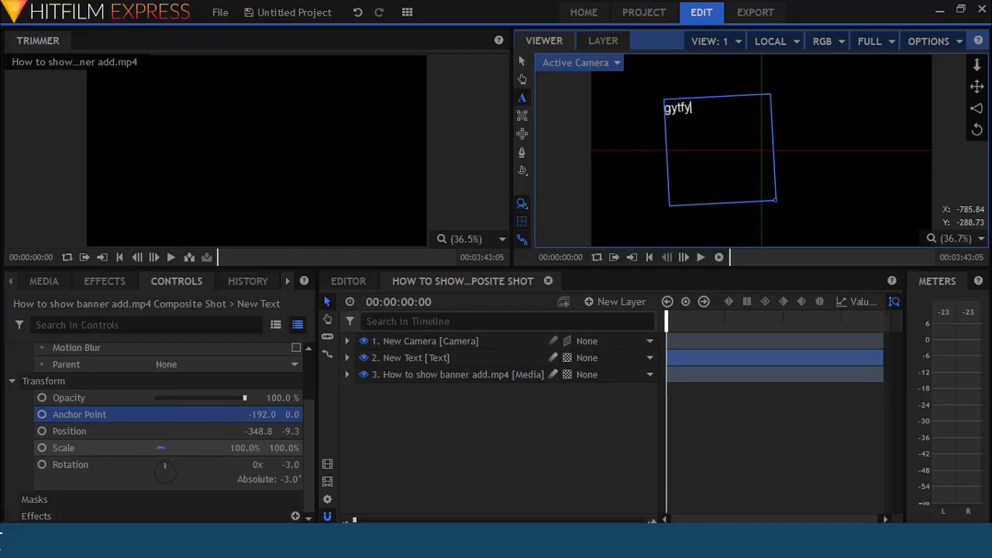
{"action": "left_click_drag", "start_coordinate": [246, 448], "coordinate": [267, 448]}
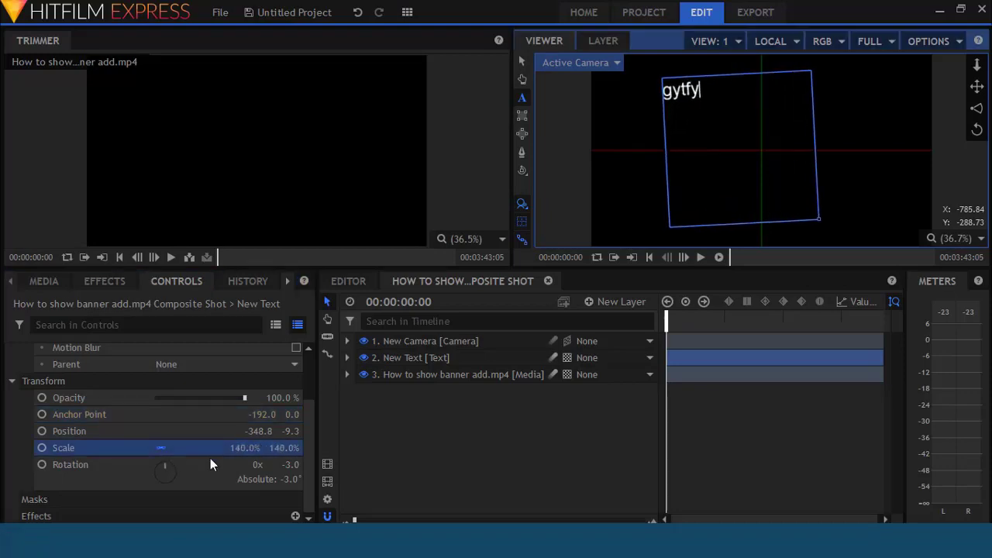
Look through the effect categories available for the text layer, such as Audio, Blurs and Keying.
{"action": "left_click", "coordinate": [12, 380]}
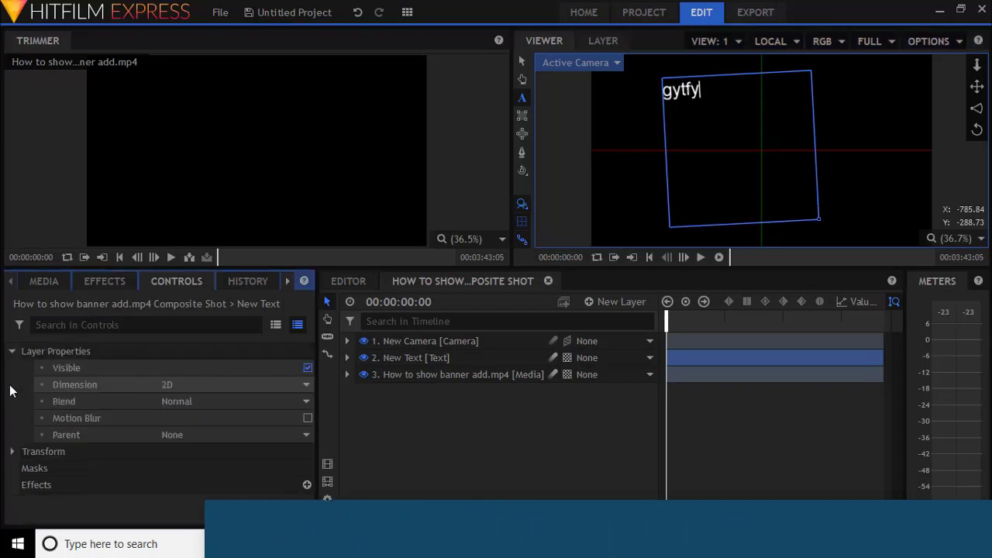
{"action": "left_click", "coordinate": [65, 484]}
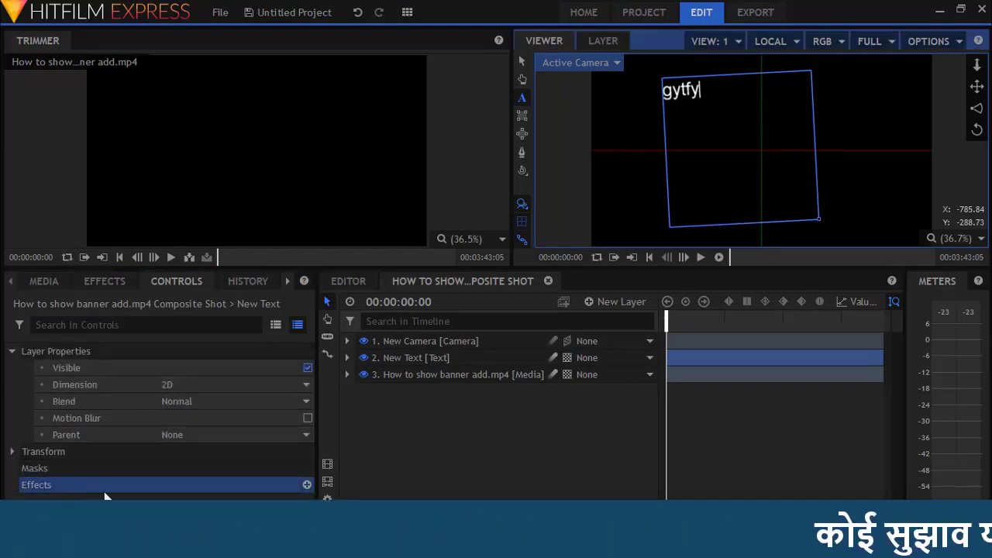
{"action": "left_click", "coordinate": [308, 485]}
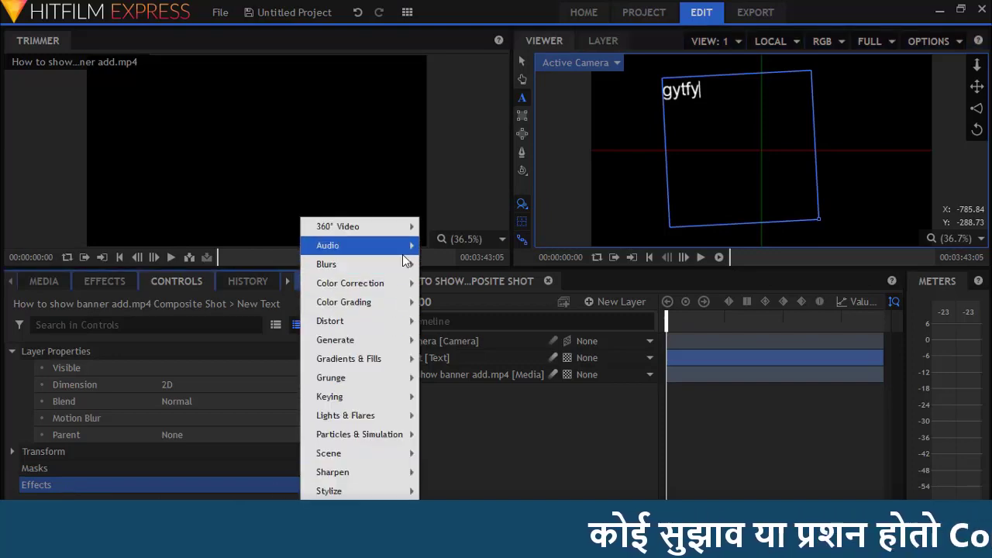
{"action": "mouse_move", "coordinate": [405, 259]}
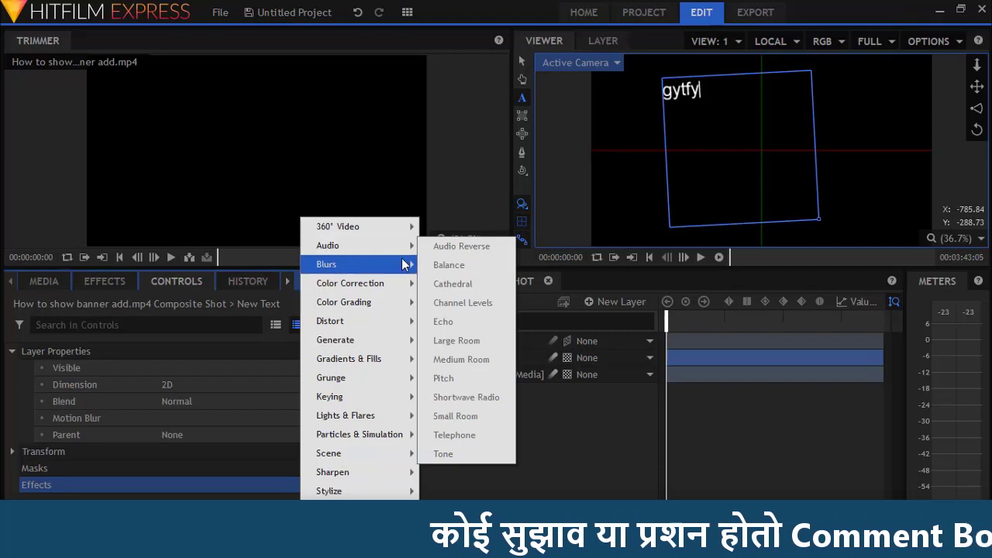
{"action": "mouse_move", "coordinate": [390, 397]}
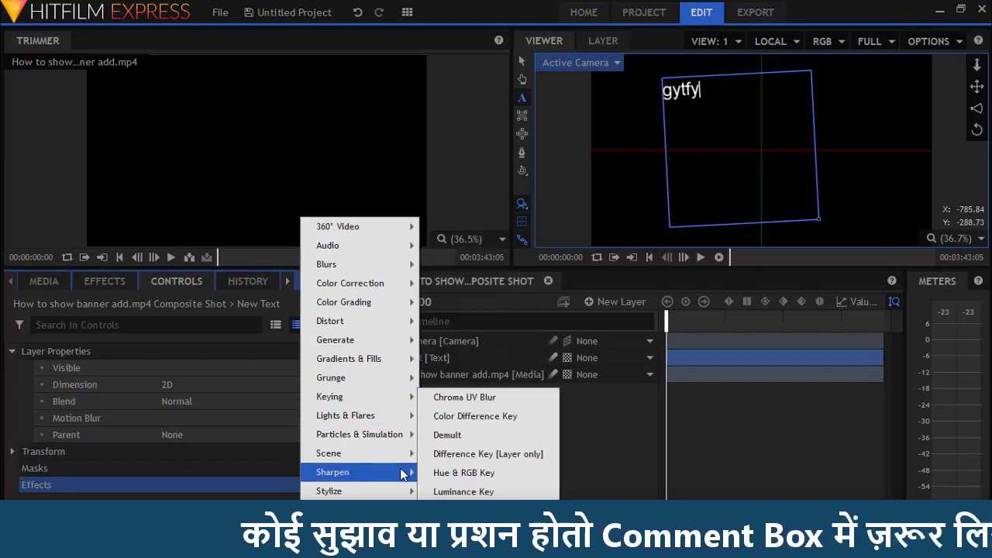